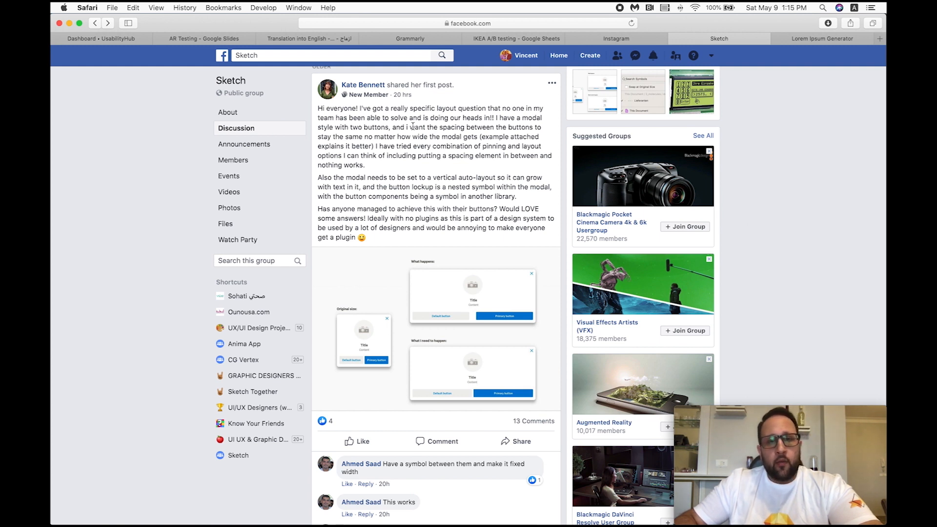
Step: Open the group post's attached modal layout image to examine the original, actual and desired button spacing
left_click(340, 365)
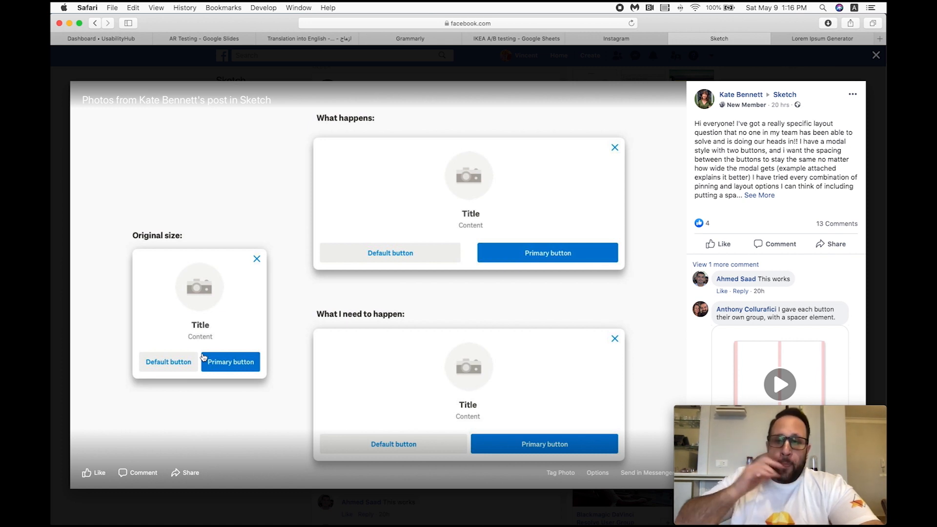
Step: Switch to Sketch and delete the detached responsive component copy containing the long placeholder text
key("super+Tab")
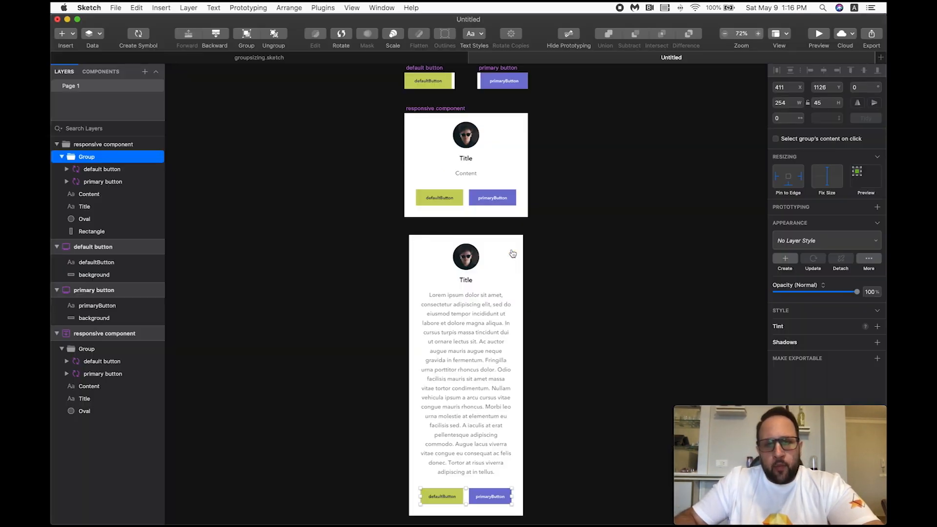
left_click(526, 260)
left_click(495, 275)
key("BackSpace")
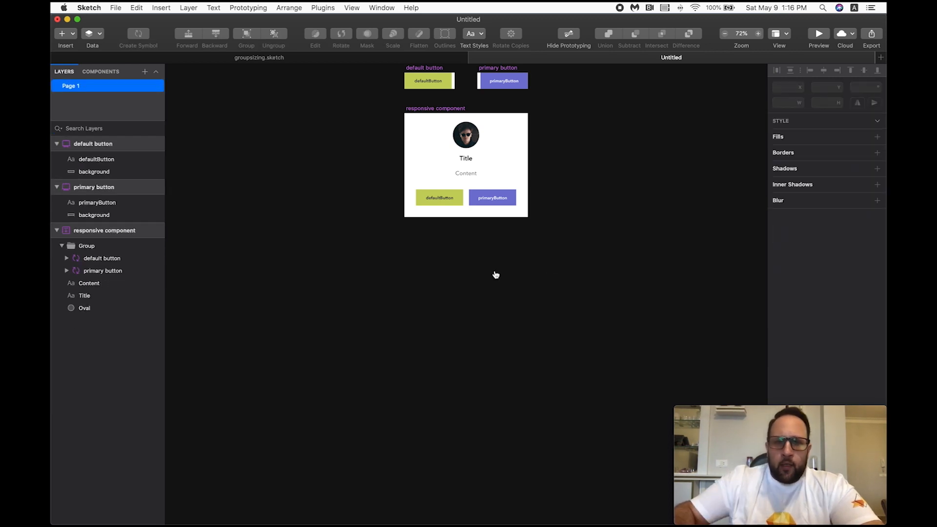
left_click(494, 271)
scroll(493, 270, "up", 3)
scroll(461, 182, "up", 5)
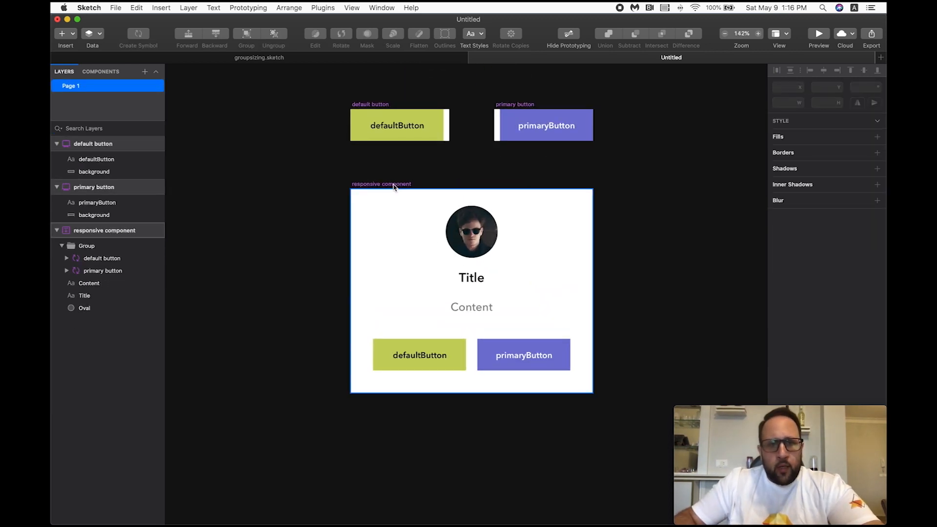
left_click(406, 168)
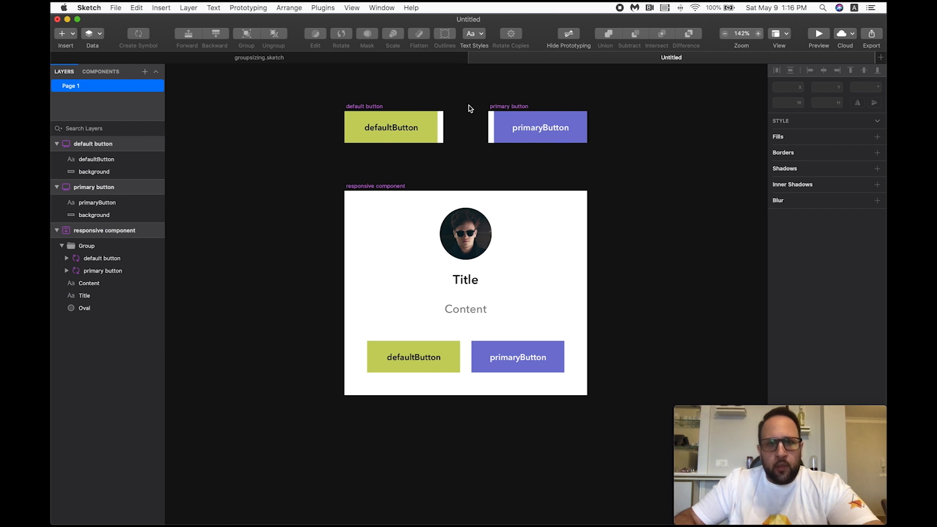
Step: Place an instance of this document's responsive component symbol below its master, then return to the layer list
left_click(395, 186)
scroll(416, 156, "down", 5)
left_click_drag(427, 161, 445, 133)
left_click(105, 87)
left_click(102, 71)
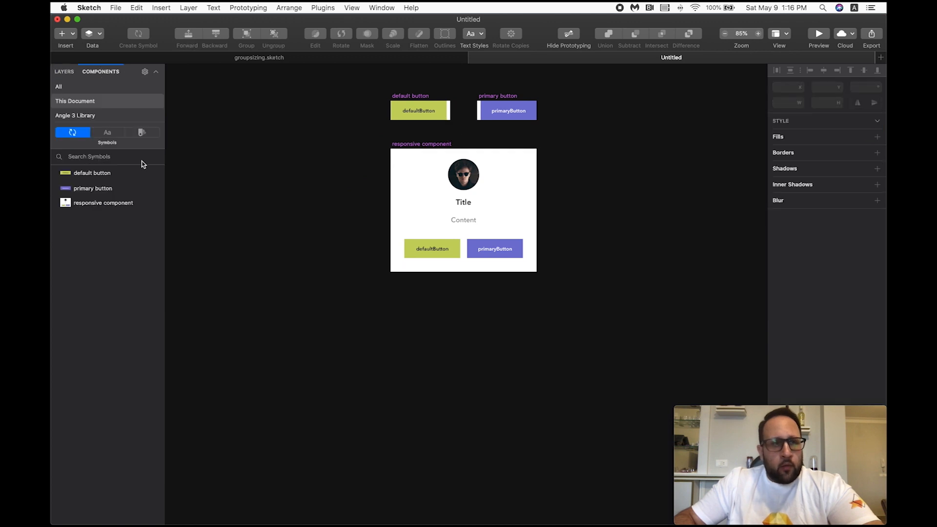
left_click_drag(104, 203, 468, 367)
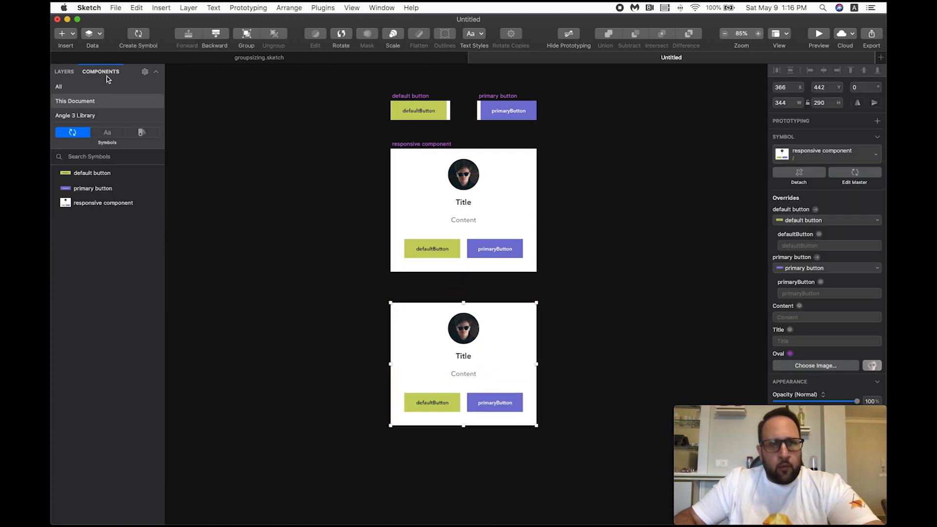
left_click(64, 72)
left_click(344, 244)
scroll(470, 348, "right", 1)
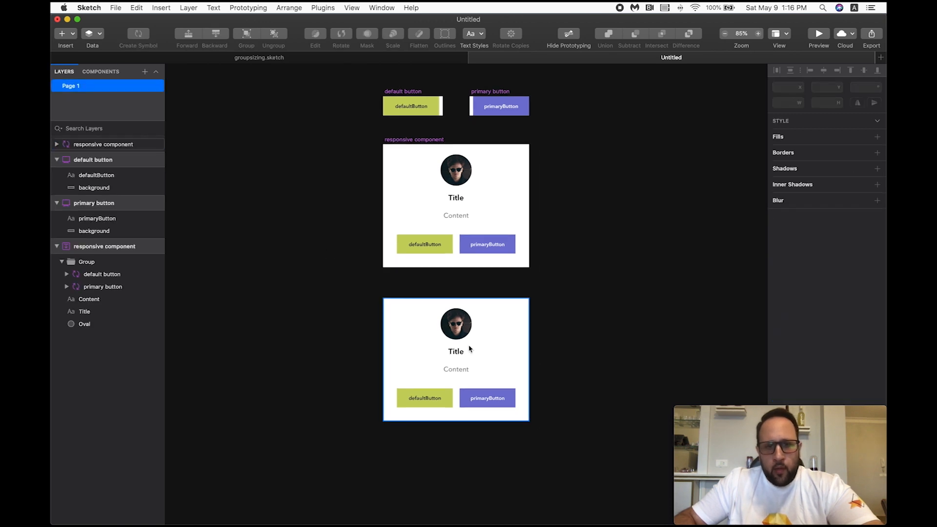
Step: Measure the button group's distances to the edges and the Content text in the responsive component master
left_click(470, 349)
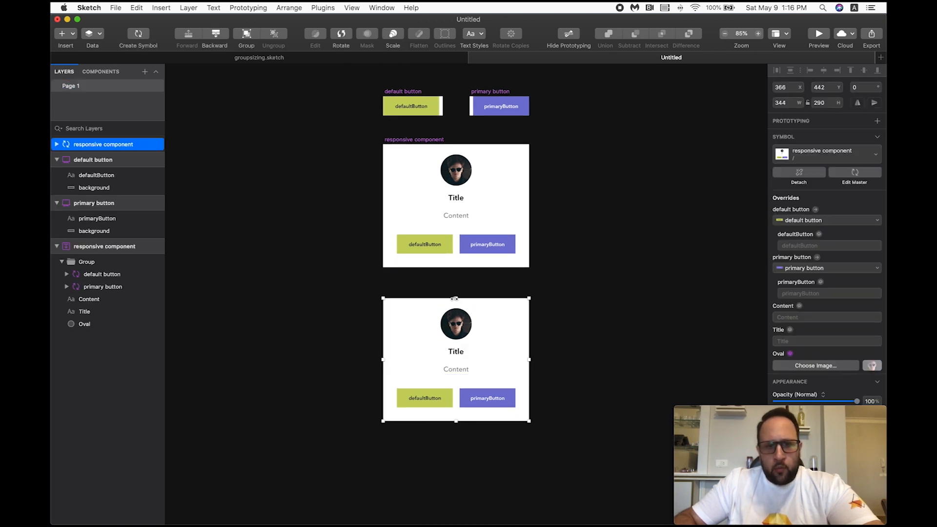
scroll(456, 311, "up", 2)
scroll(456, 307, "down", 5)
left_click_drag(459, 328, 458, 292)
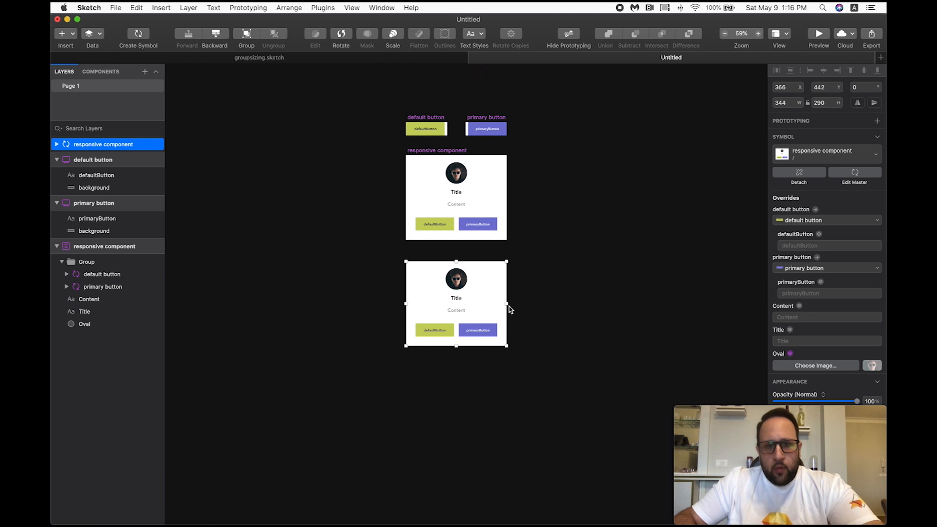
scroll(455, 215, "up", 5)
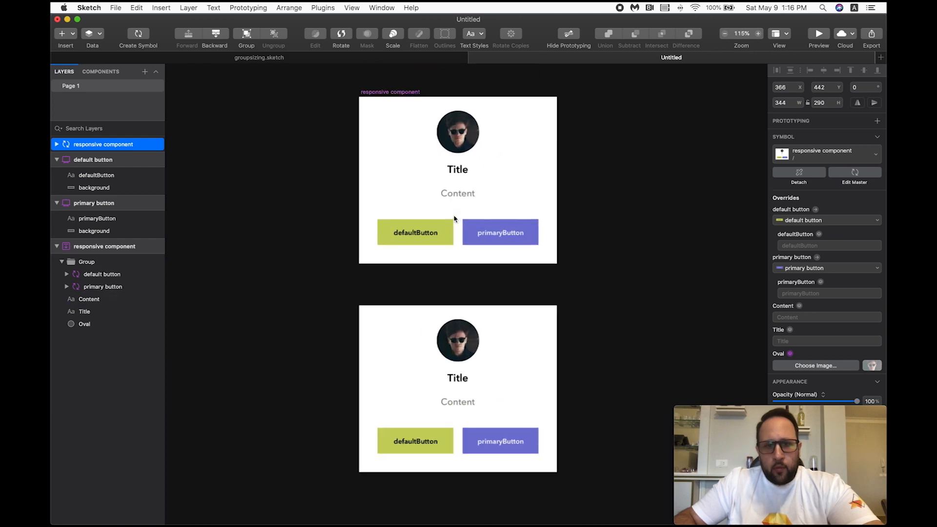
left_click(601, 227)
left_click(439, 235)
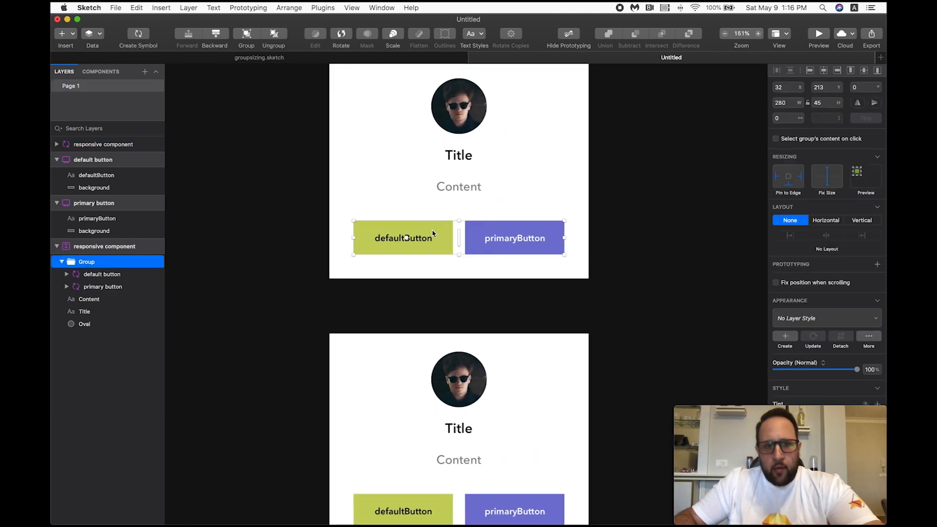
key("alt")
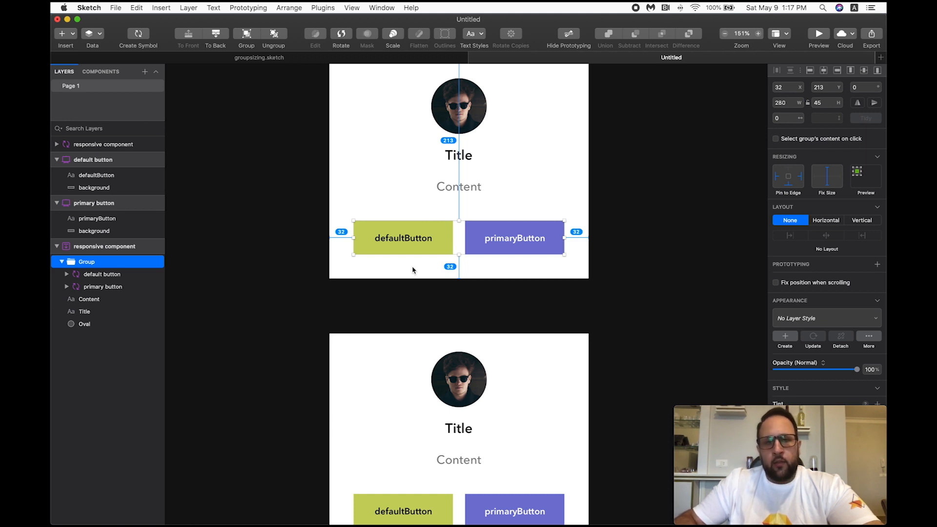
left_click(466, 193)
left_click(485, 229)
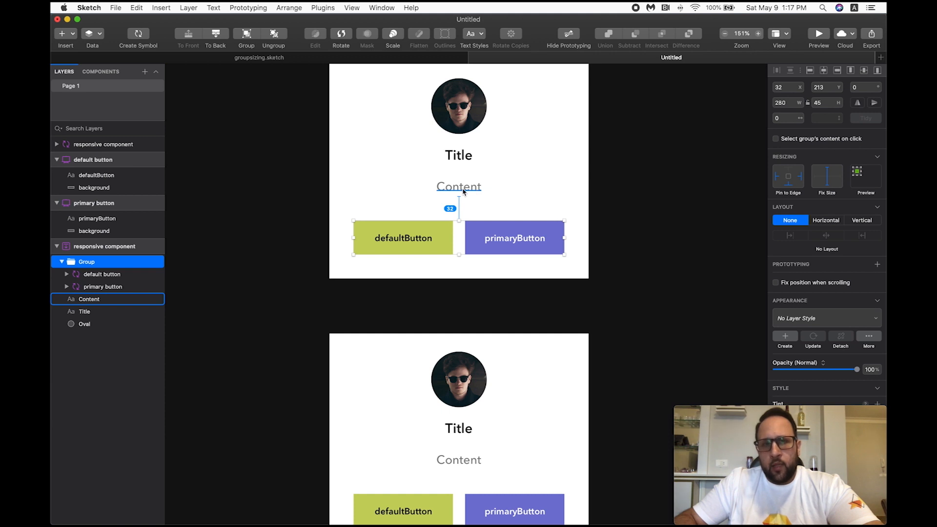
scroll(458, 190, "up", 3)
scroll(458, 191, "down", 6)
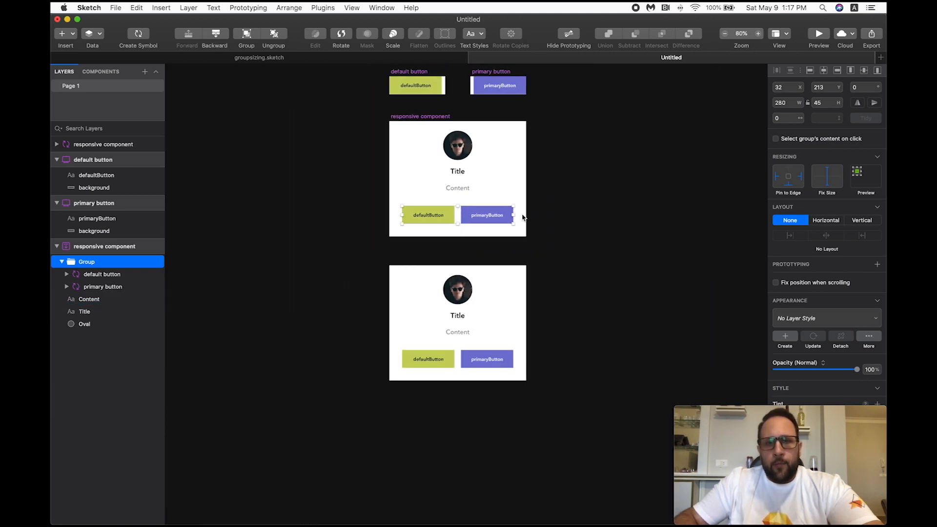
Step: Widen the responsive component instance symmetrically from its centre to about 1346 px
left_click(567, 248)
left_click(496, 306)
left_click_drag(526, 320, 726, 321)
scroll(638, 262, "left", 2)
Step: Switch to Safari and copy the generated paragraph from the Lorem Ipsum Generator page
key("super+Tab")
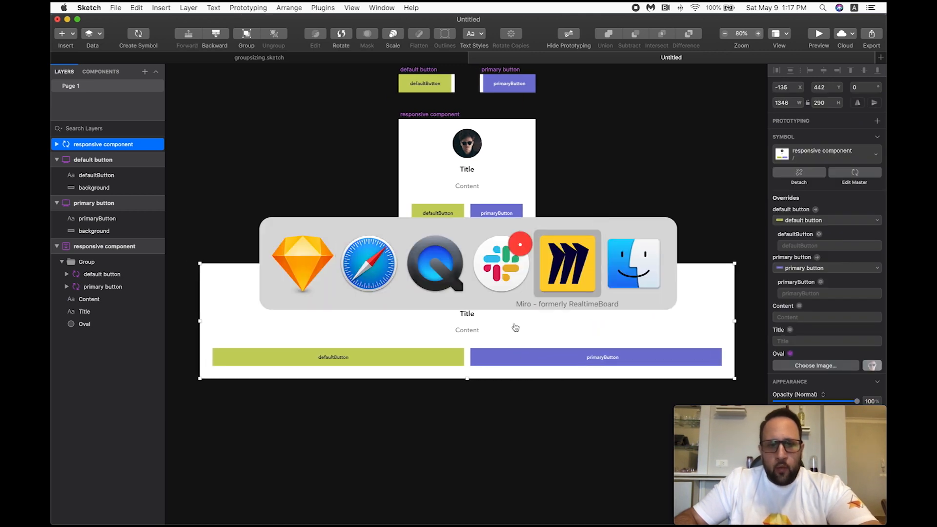
left_click(369, 264)
left_click(810, 40)
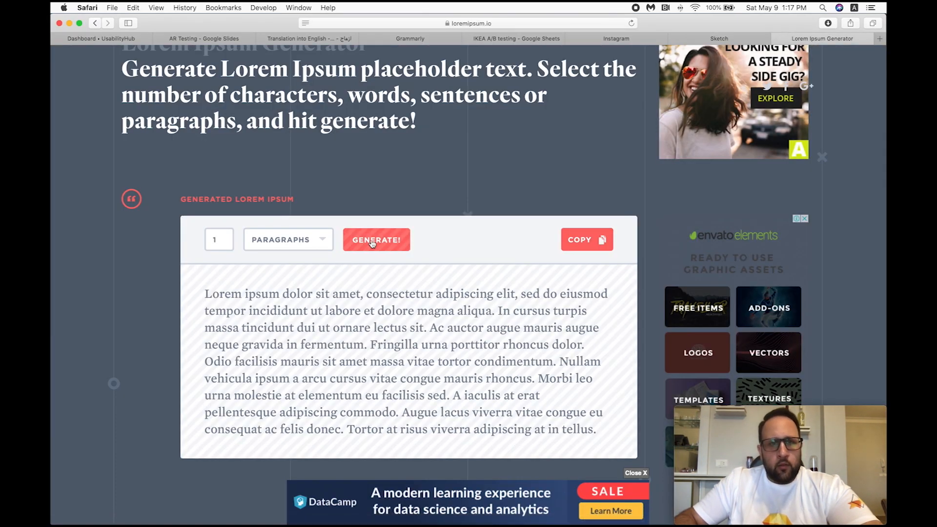
left_click(568, 252)
Step: Switch back to Sketch and replace the wide instance's Content text with the copied Lorem ipsum paragraph
key("super+Tab")
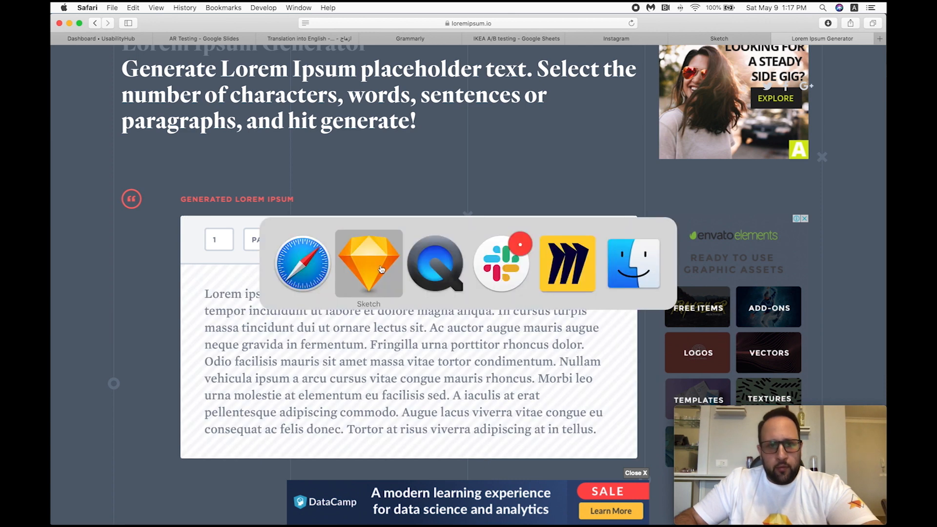
left_click(450, 258)
scroll(461, 268, "down", 2)
left_click(472, 293)
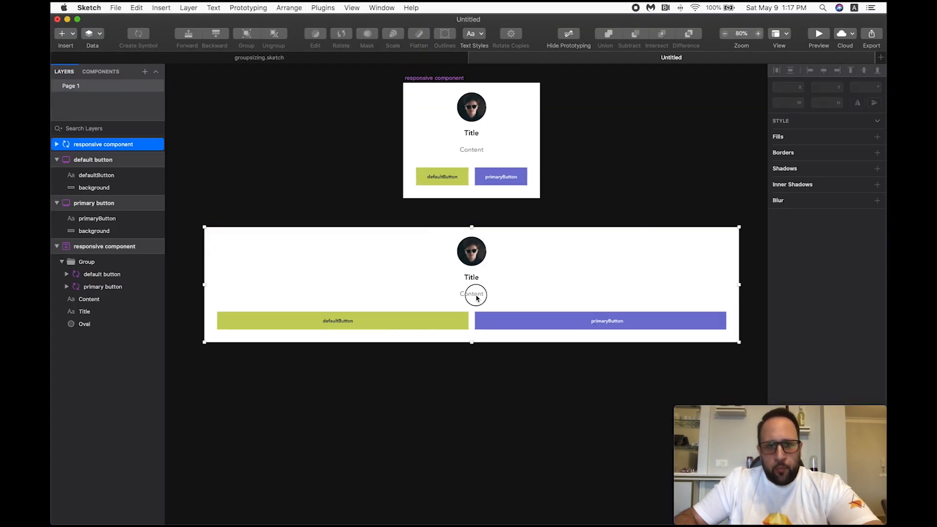
double_click(472, 293)
key("super+v")
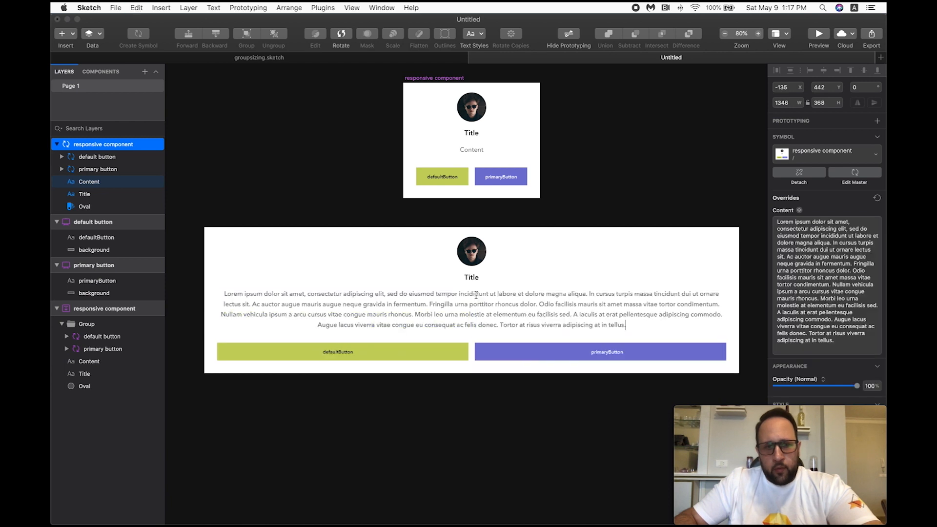
left_click(606, 177)
scroll(596, 254, "down", 1)
Step: Detach the wide instance from its symbol and measure the spacing between its button group and the background edges
left_click(595, 281)
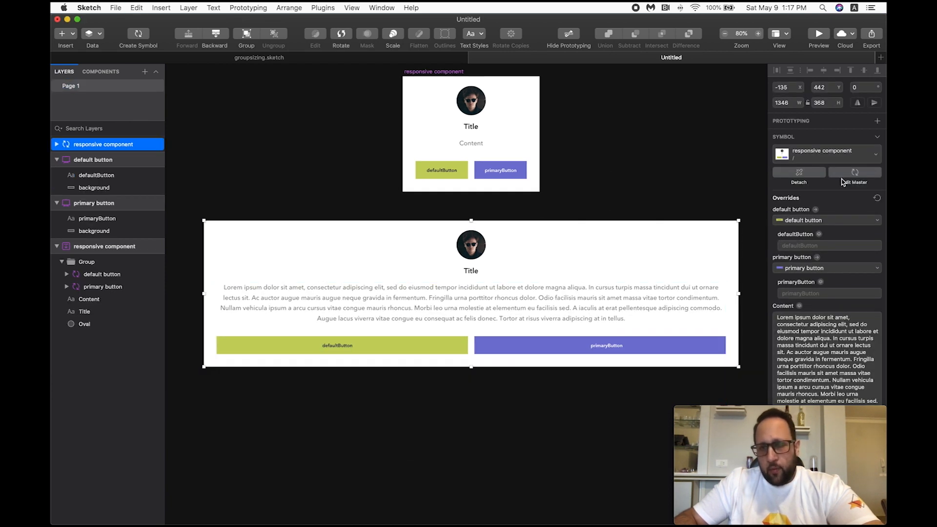
left_click(800, 173)
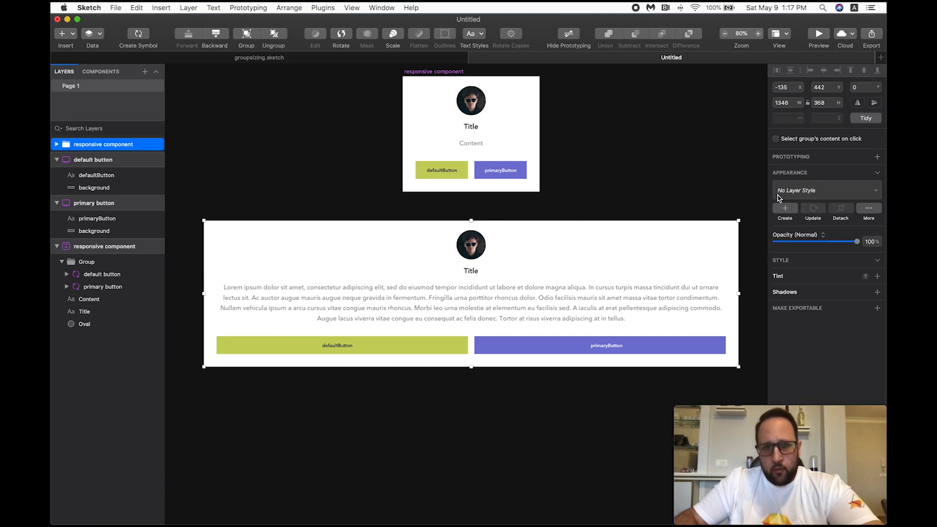
left_click(572, 200)
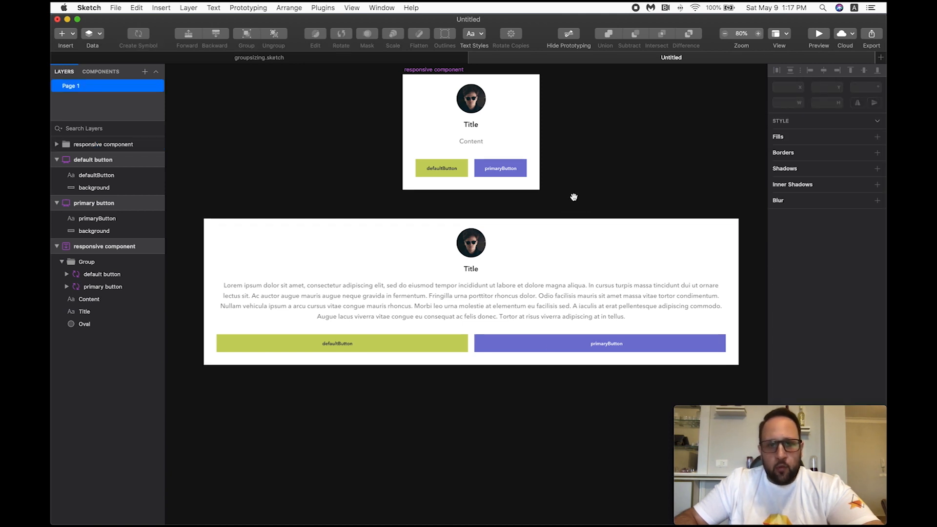
left_click(526, 342)
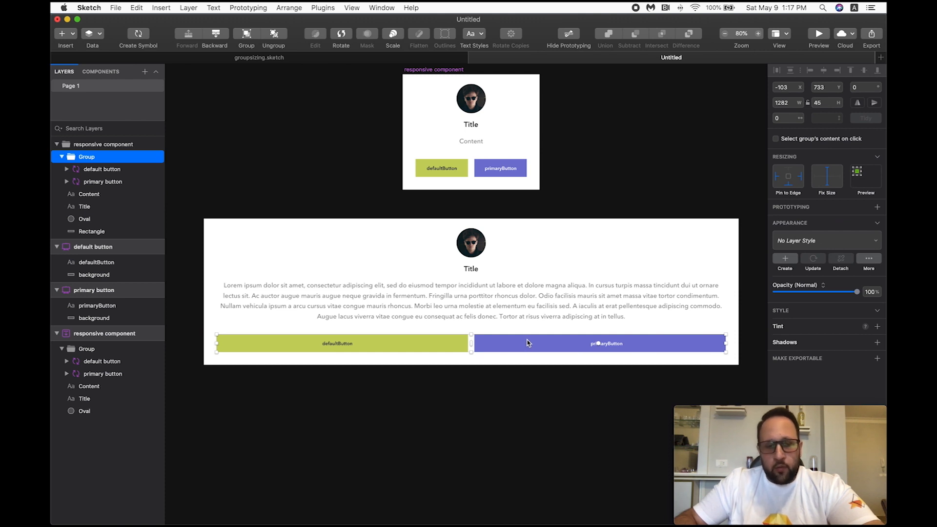
key("alt")
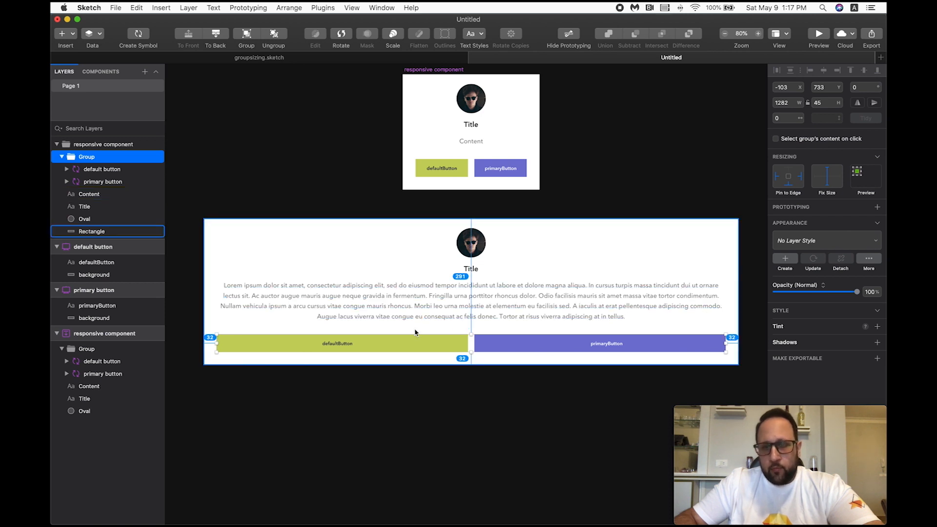
Step: Undo the detachment and narrow the instance symmetrically to about 318 px wide
key("super+z")
left_click(509, 217)
left_click(613, 266)
left_click_drag(738, 292, 535, 296)
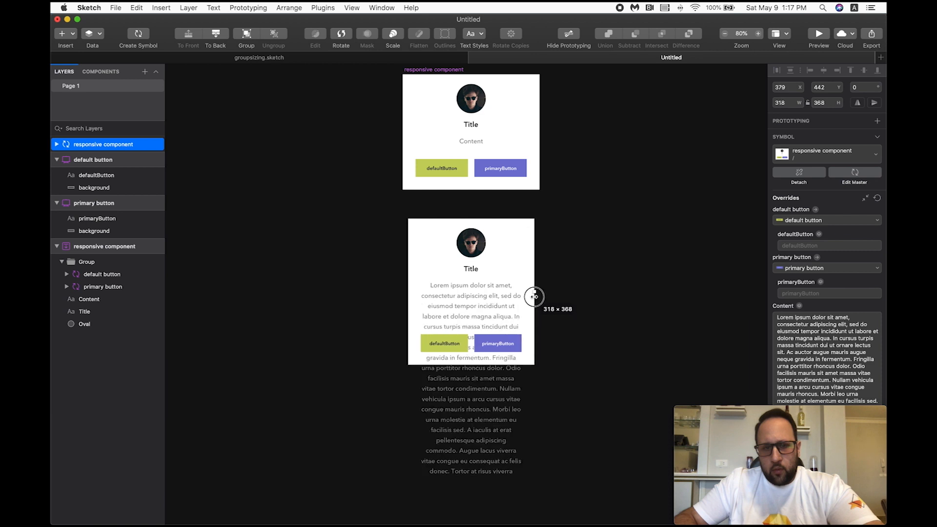
Step: Fit the narrow instance's height to its content and detach it from the symbol
left_click(867, 200)
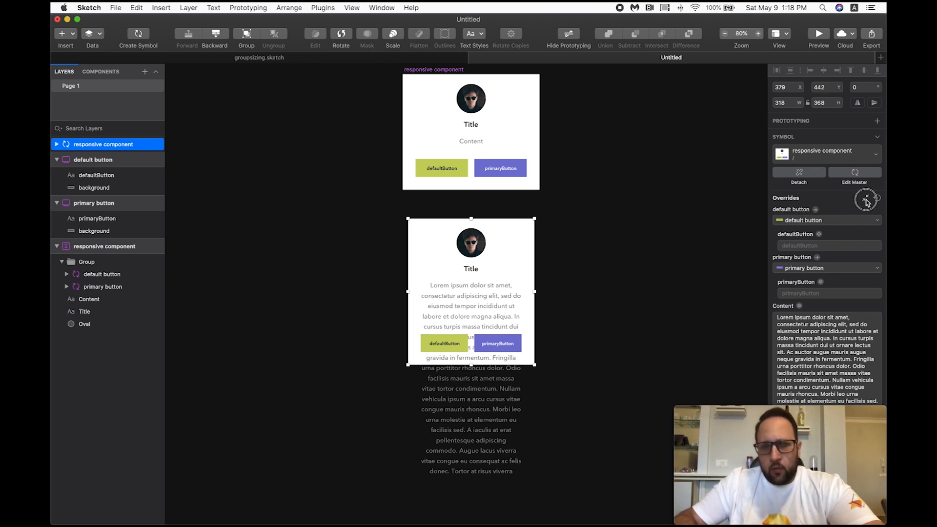
left_click_drag(593, 345, 593, 241)
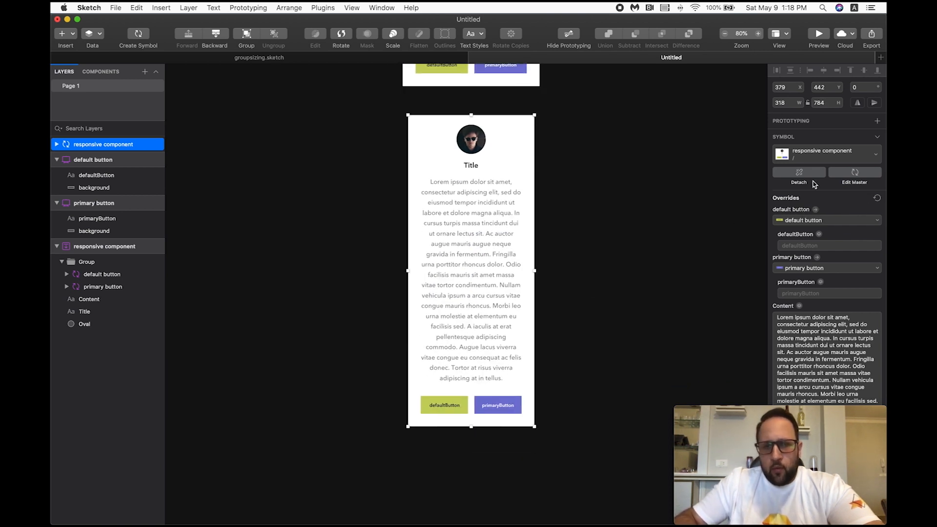
left_click(803, 176)
scroll(467, 455, "down", 3)
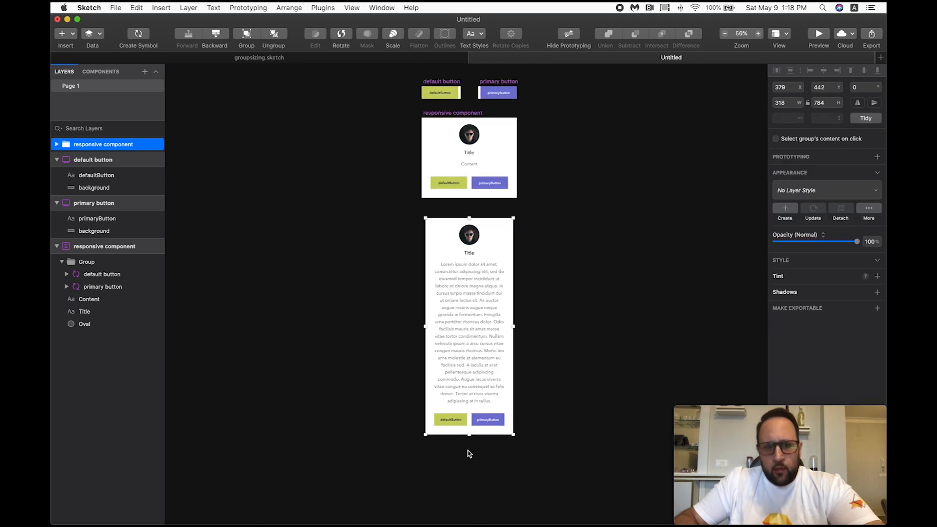
Step: Measure the spacing around the button group at the lower end of the detached narrow component
scroll(469, 453, "up", 8)
left_click(472, 454)
double_click(508, 360)
key("alt")
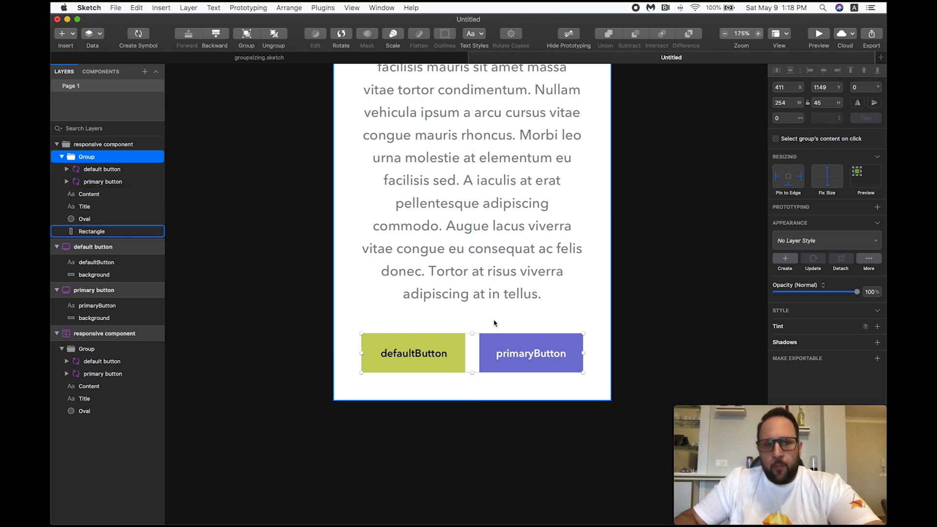
Step: Delete the detached narrow component, keeping only the three symbol masters on the canvas
key("super+1")
left_click(525, 322)
left_click(462, 274)
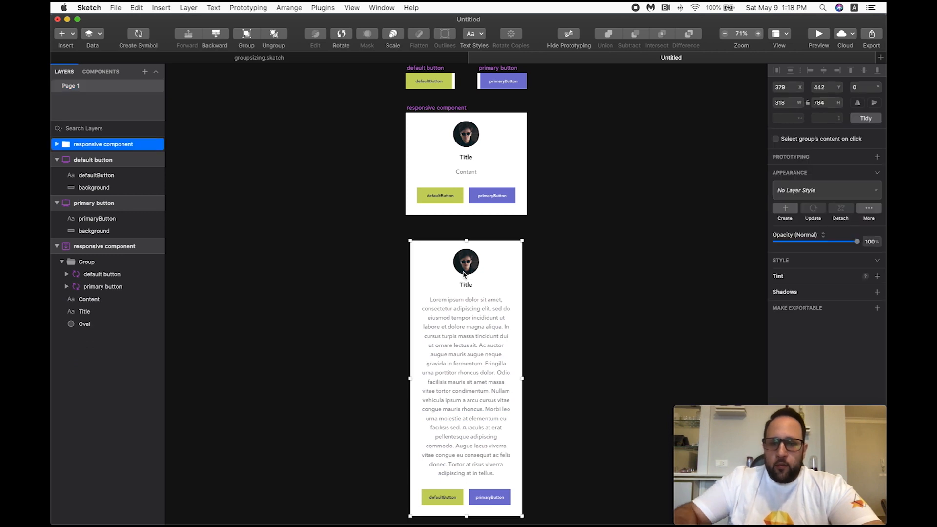
key("BackSpace")
key("super+1")
key("super+equal")
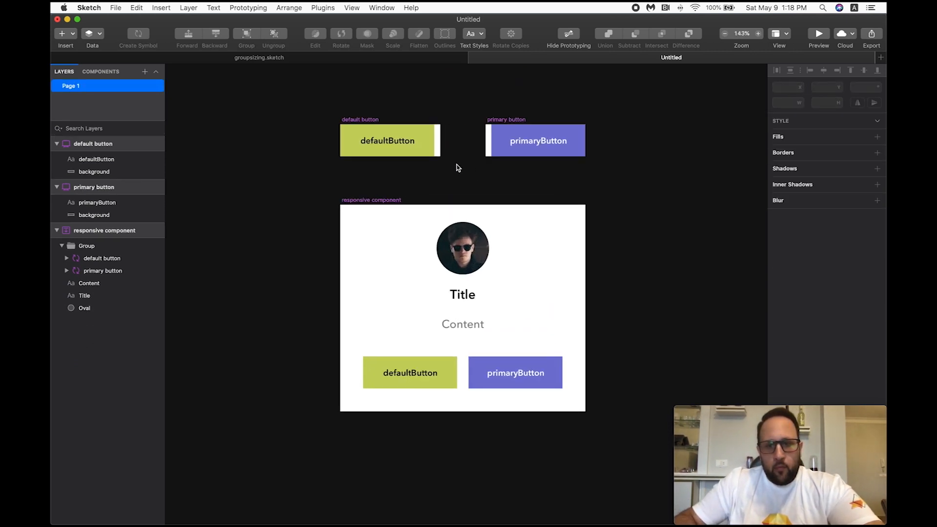
scroll(457, 168, "up", 1)
Step: Select the default button symbol master to examine its size, layout and override settings
left_click(354, 118)
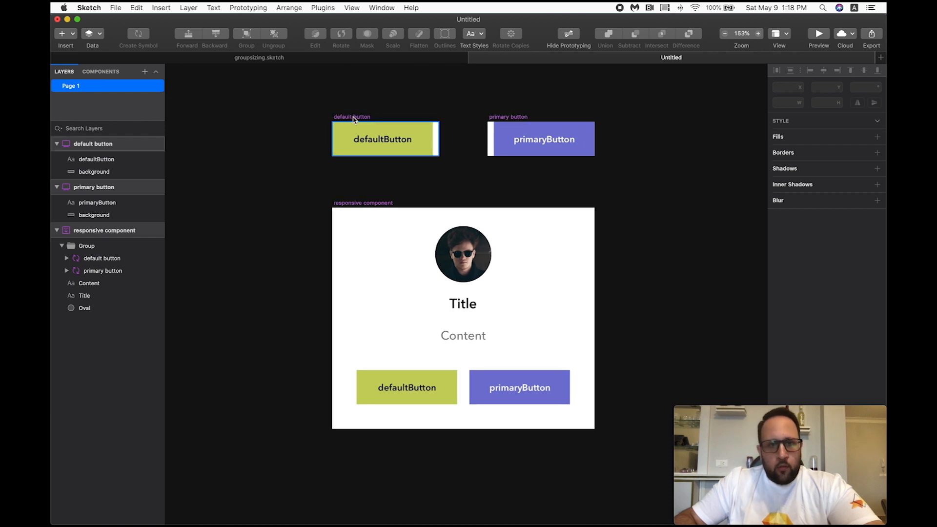
left_click(352, 117)
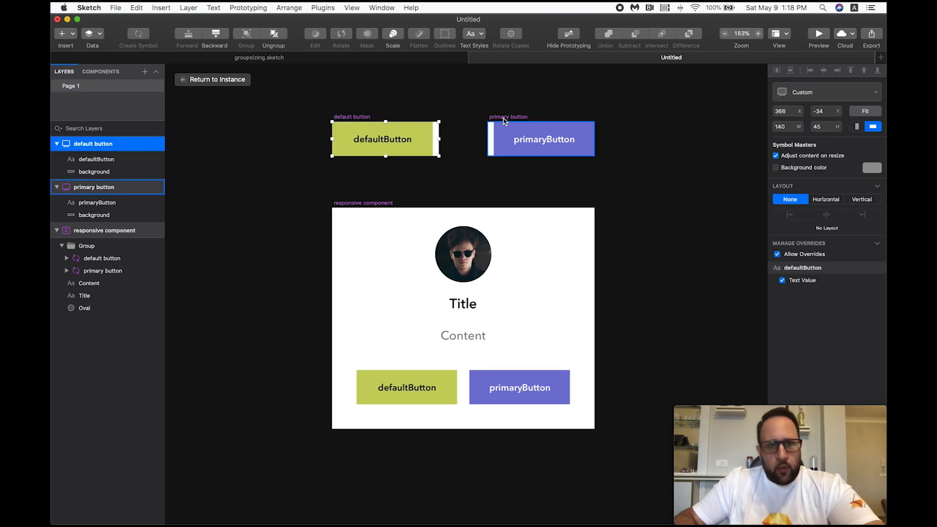
scroll(390, 111, "up", 2)
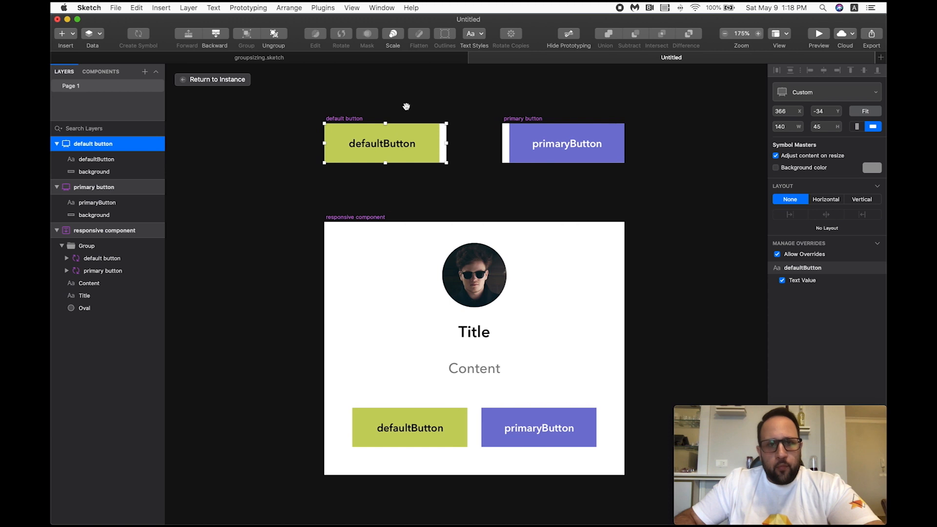
Step: Select the text labels of both button symbol masters together to examine their shared resizing constraints
scroll(405, 105, "right", 1)
left_click(393, 107)
left_click(371, 142)
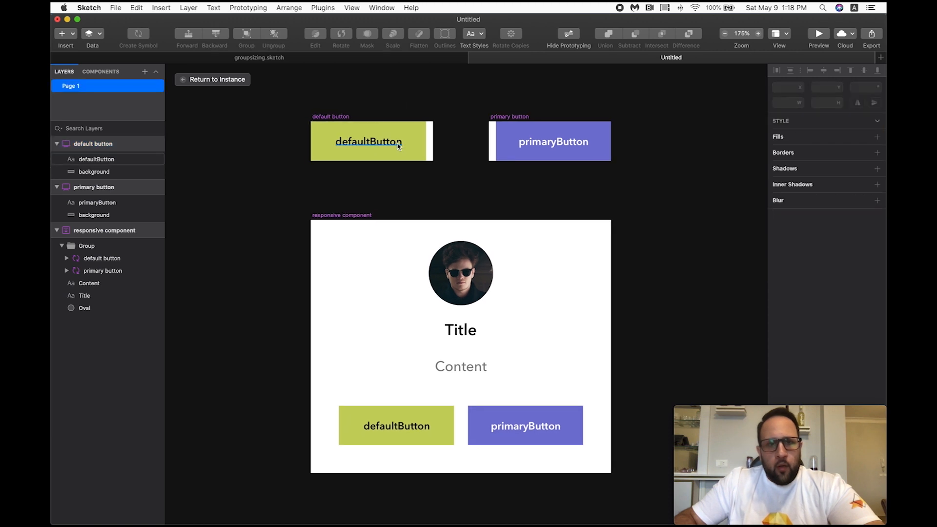
left_click(559, 145, "shift")
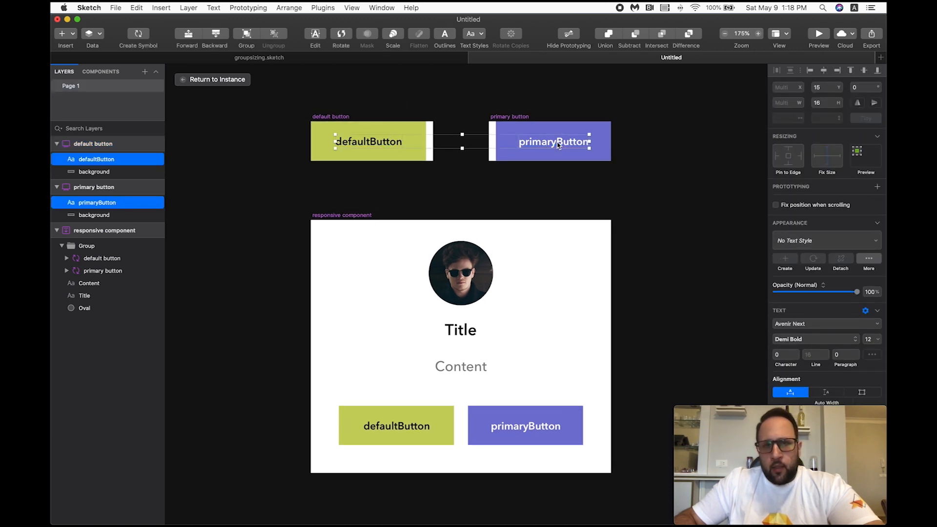
Step: Select the backgrounds of the default and primary button masters to examine their edge pinning and fixed-size settings
left_click(417, 159)
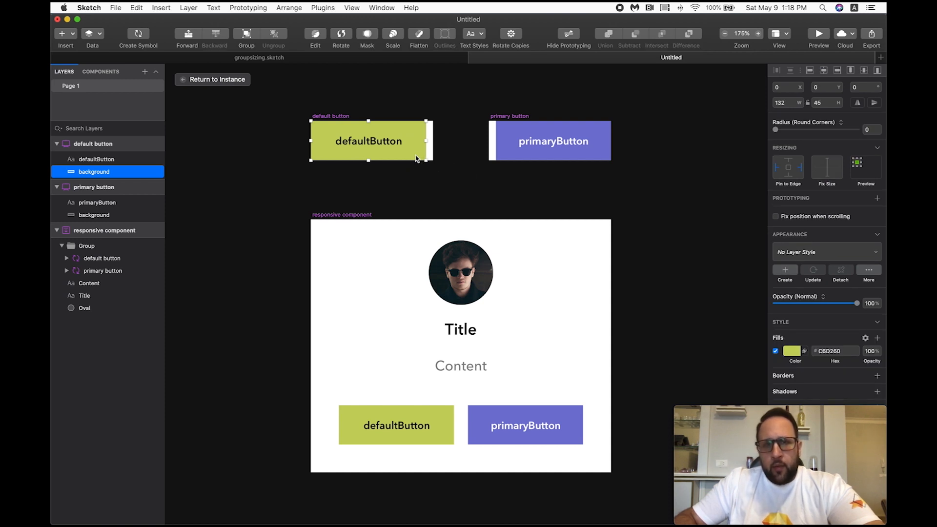
scroll(421, 158, "up", 1)
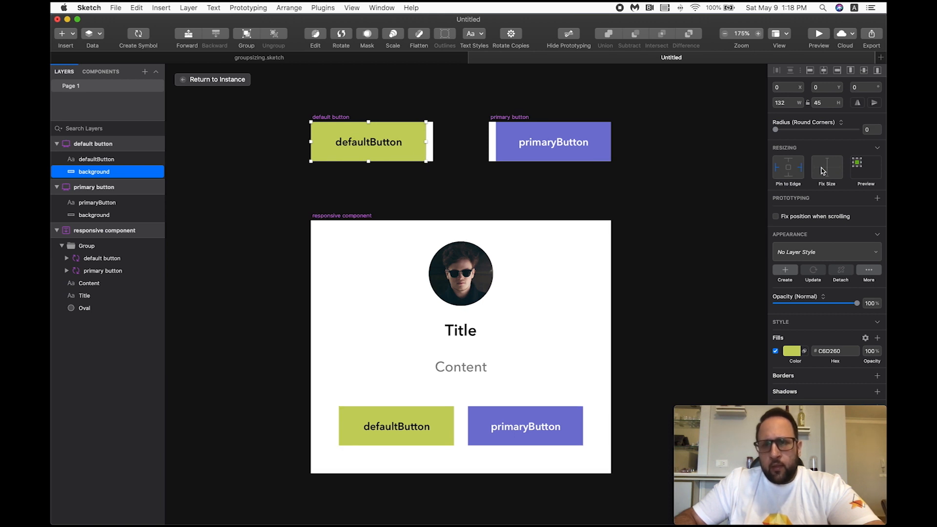
left_click(528, 160, "shift")
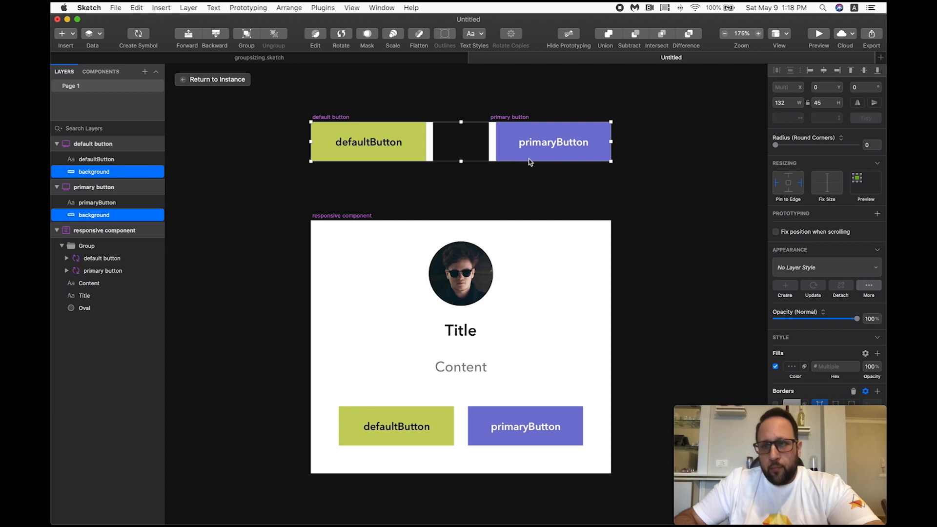
left_click(502, 179)
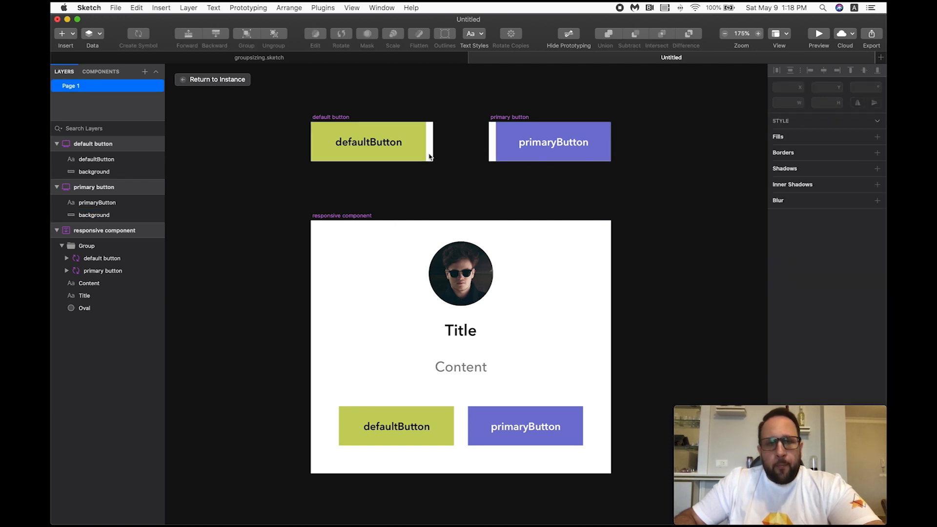
Step: Measure the empty gap between the background and the artboard edge in the default and primary button masters
scroll(433, 158, "down", 2)
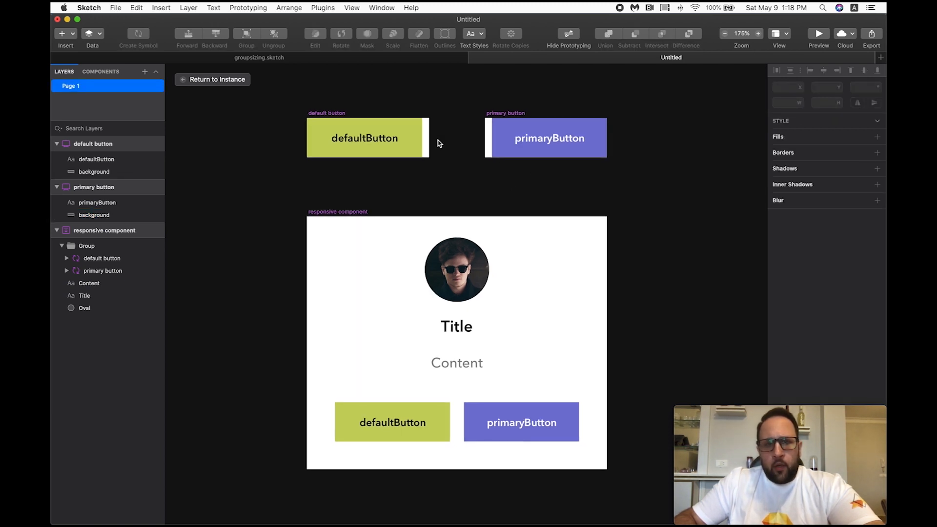
scroll(428, 142, "left", 1)
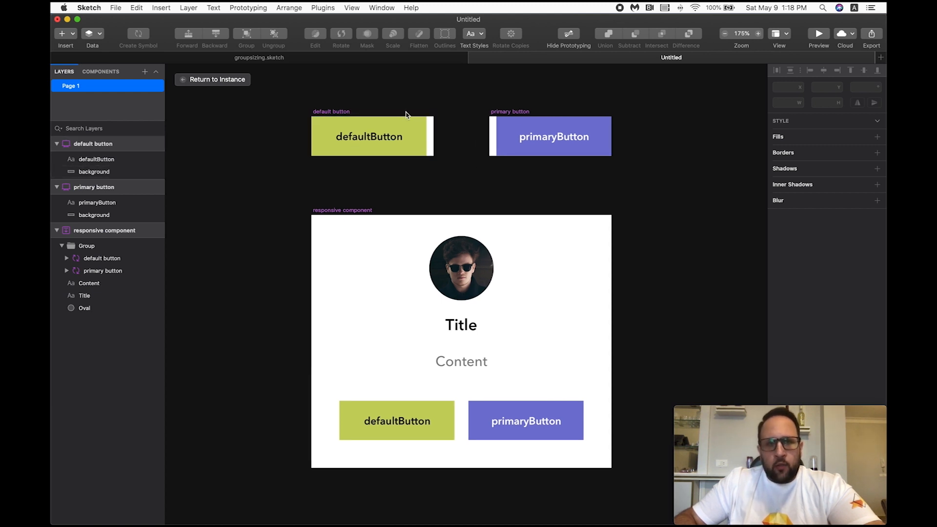
left_click(411, 130)
scroll(435, 138, "down", 1)
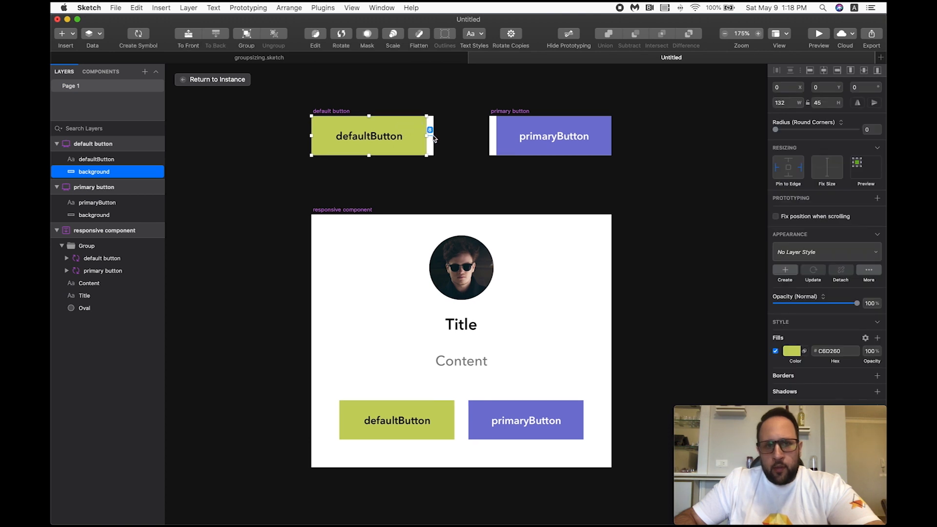
left_click(499, 138)
scroll(485, 140, "left", 1)
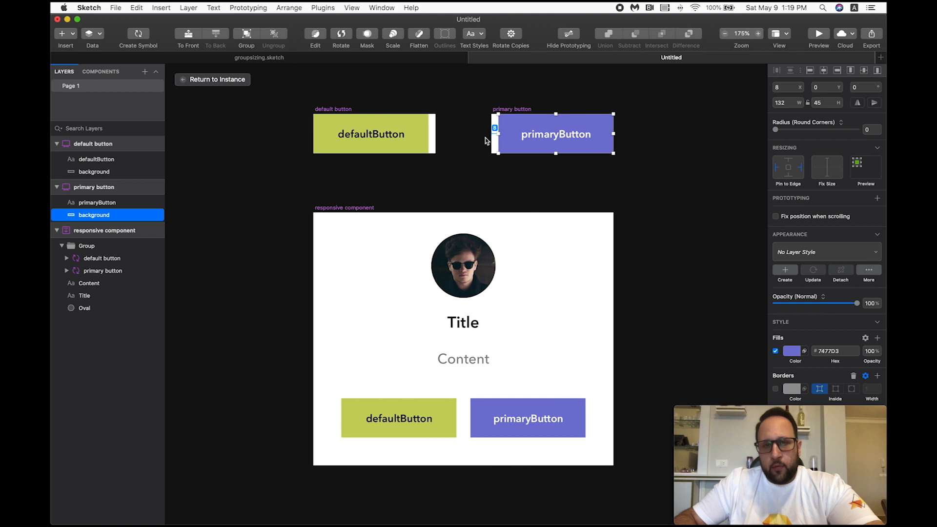
left_click(461, 127)
scroll(459, 121, "down", 1)
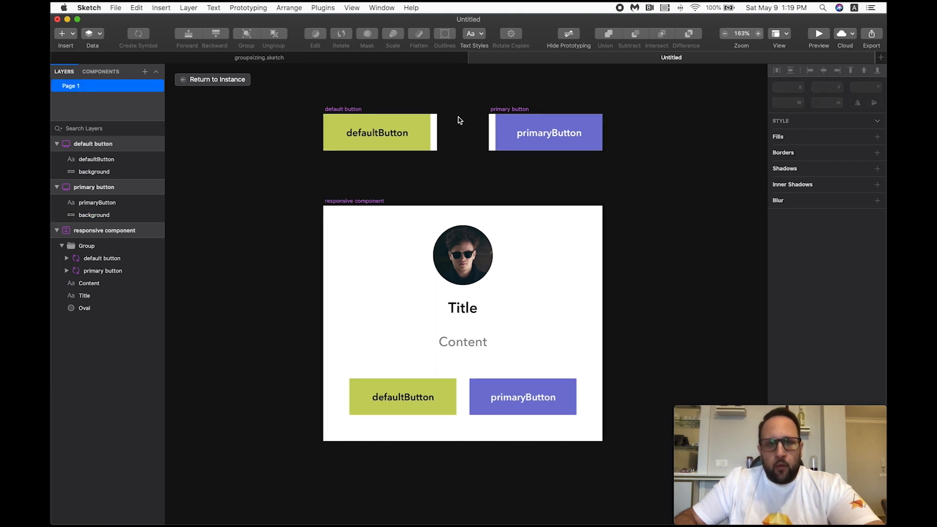
scroll(461, 149, "down", 2)
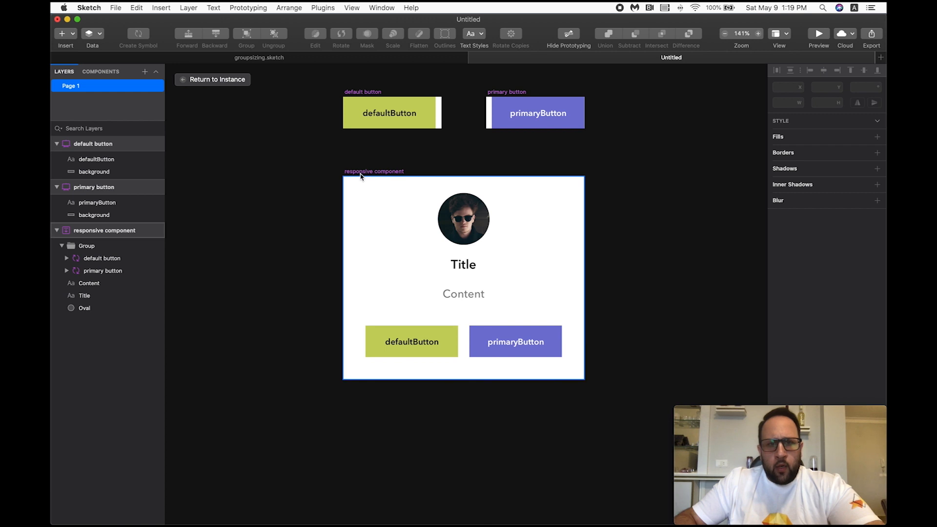
Step: Select the avatar, title and content layers of the responsive component one after another to review its structure
scroll(371, 168, "up", 1)
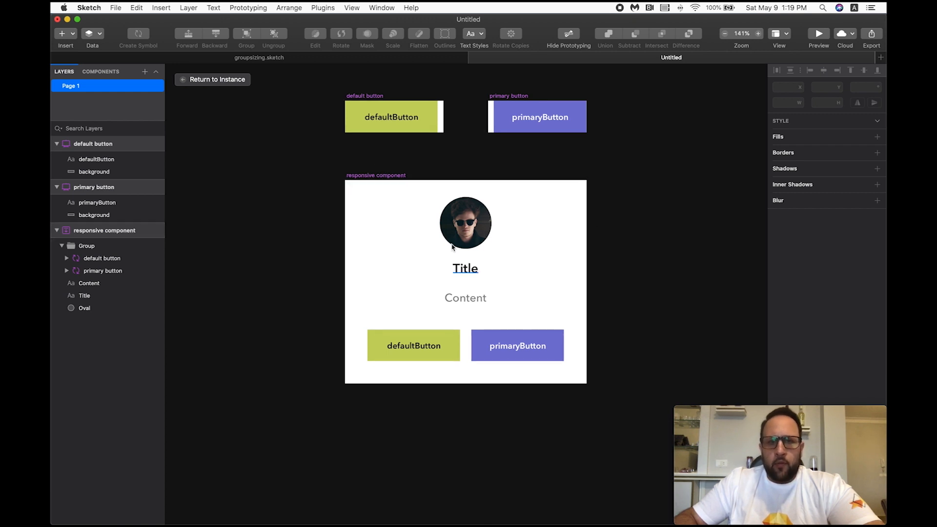
left_click(479, 225)
left_click(476, 268)
left_click(473, 301)
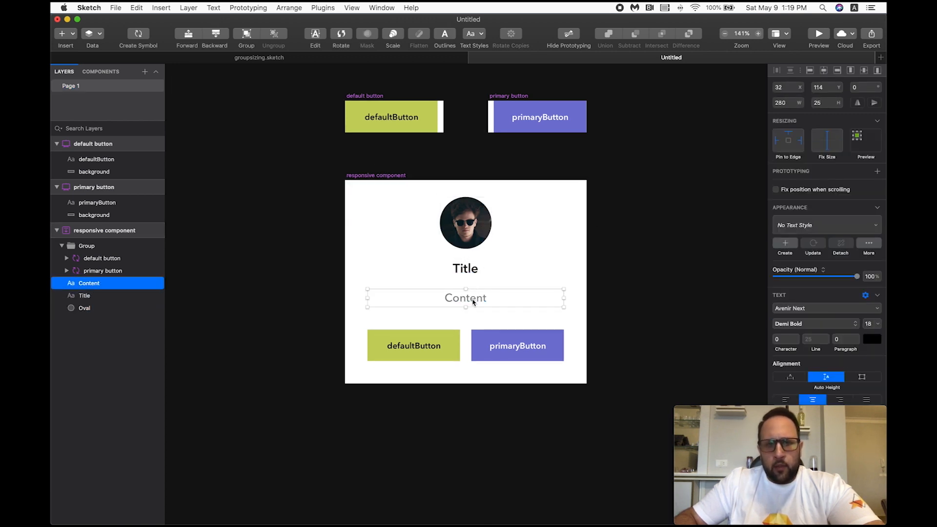
left_click(603, 271)
scroll(602, 264, "down", 1)
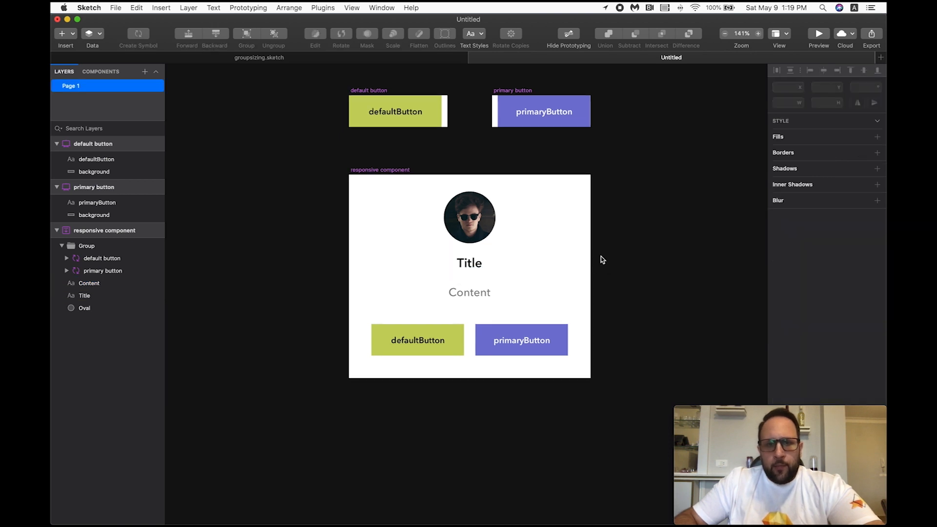
Step: Examine the resizing constraints of the responsive component's avatar oval and of its title and content text layers
left_click(483, 229)
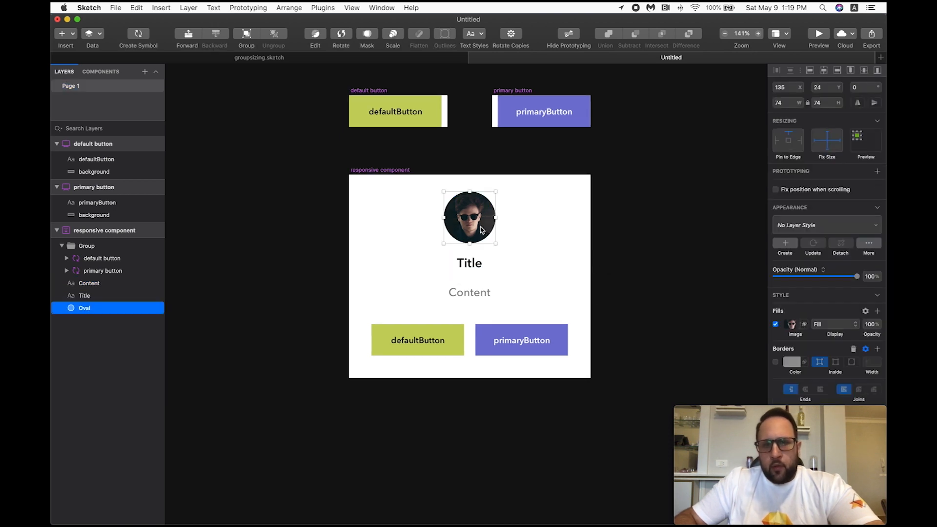
left_click(830, 144)
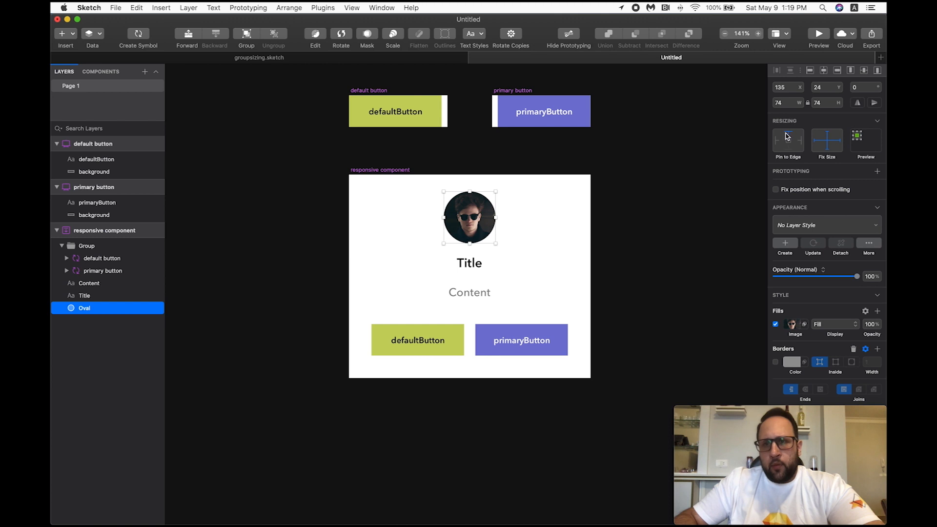
left_click(469, 266)
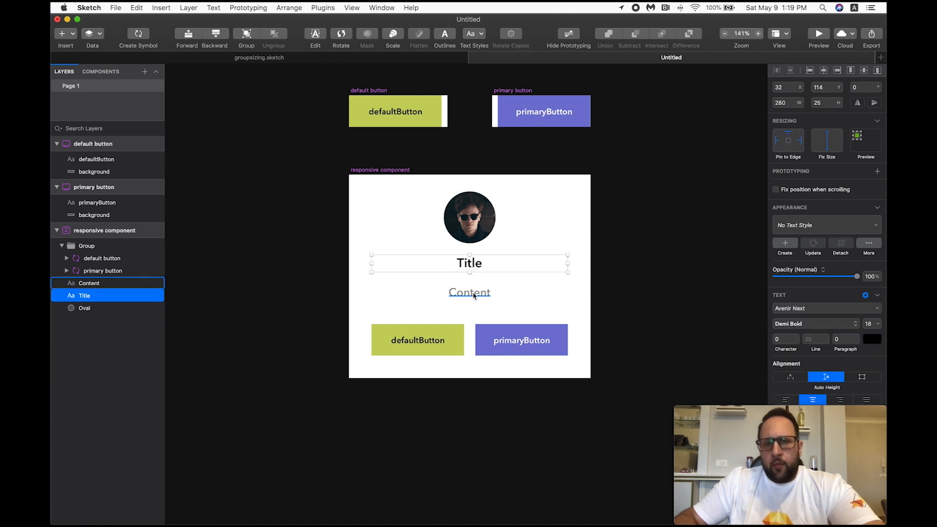
left_click(471, 292, "shift")
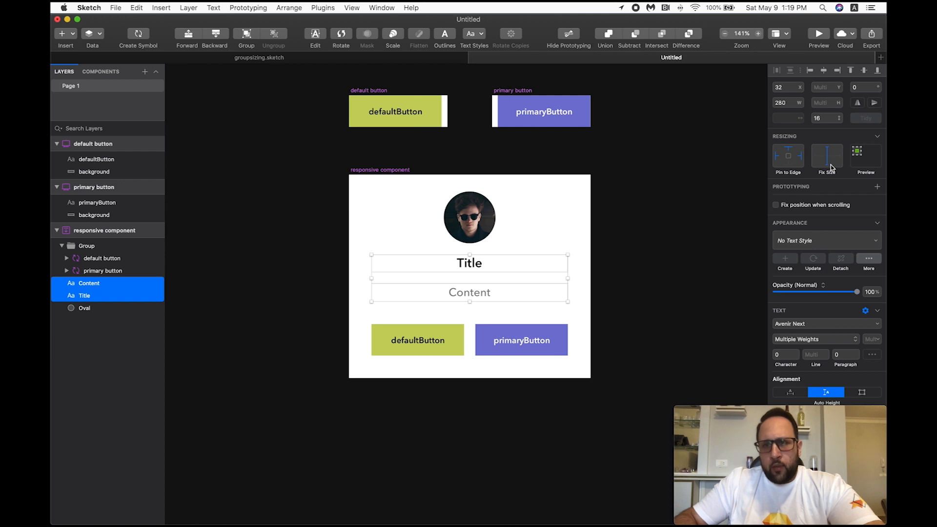
left_click(646, 214)
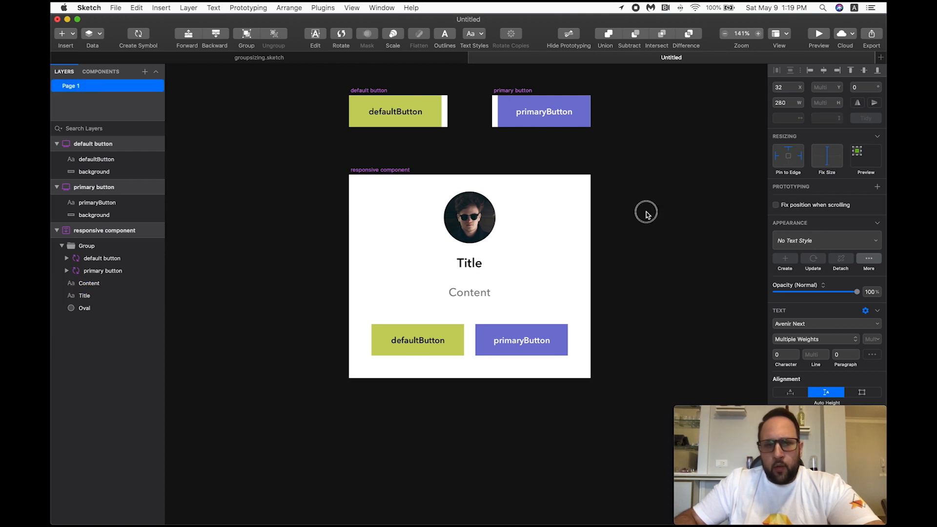
left_click(475, 270)
left_click(476, 293)
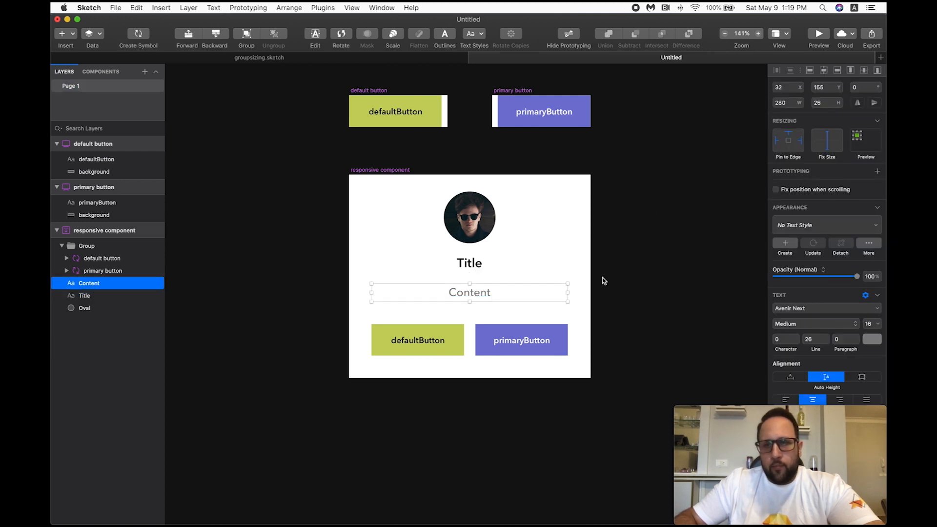
left_click(657, 274)
Step: Select the button group in the responsive component to examine its pinning, fixed-size and layout settings
left_click(450, 340)
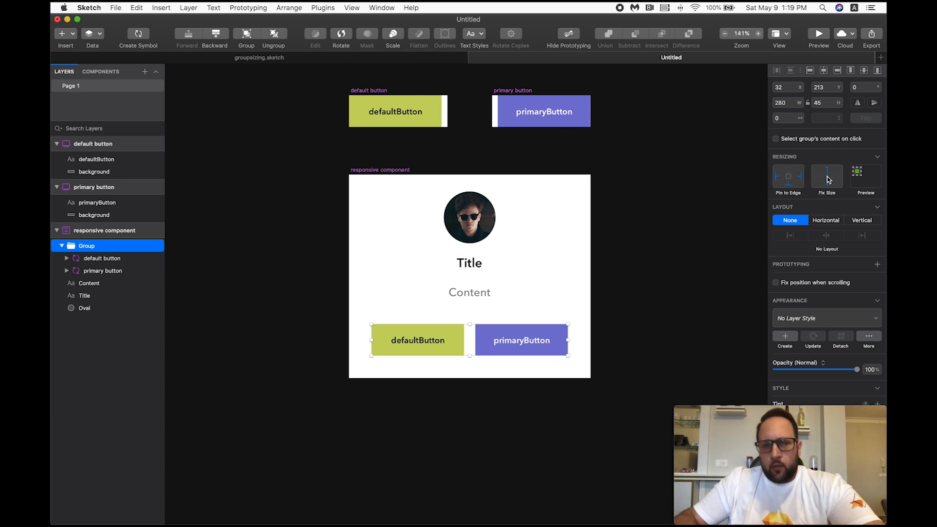
left_click(665, 349)
left_click(533, 339)
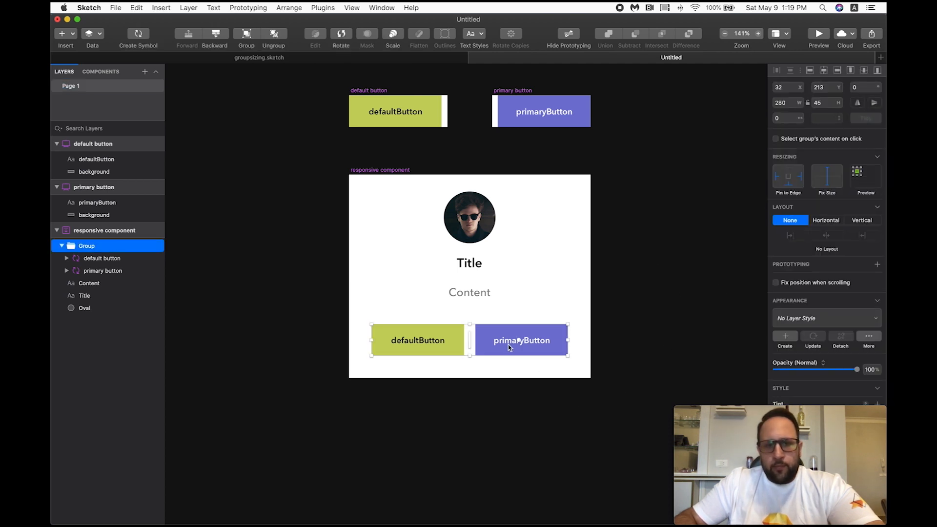
Step: Compare the default and primary button instances nested in the responsive component's group, ending with the group selected
left_click(87, 258)
left_click(106, 273)
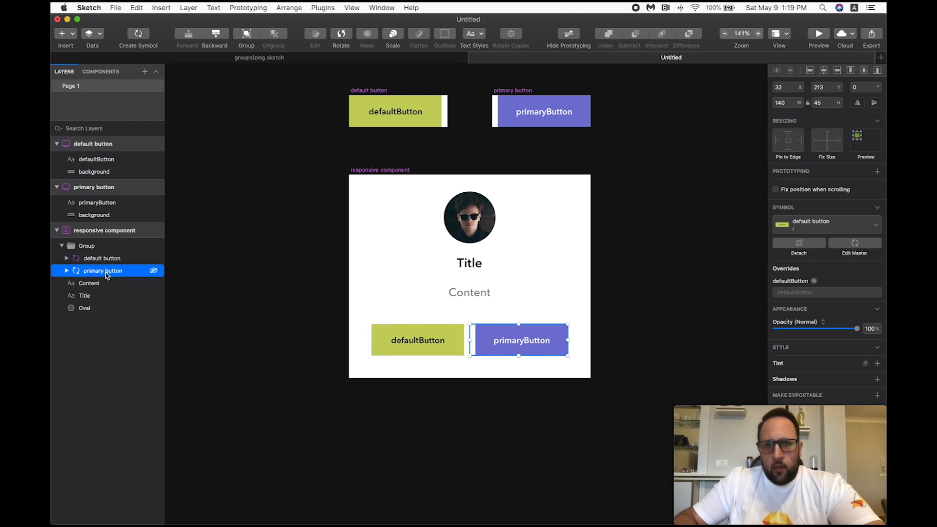
left_click(110, 259)
left_click(109, 271)
left_click(100, 248)
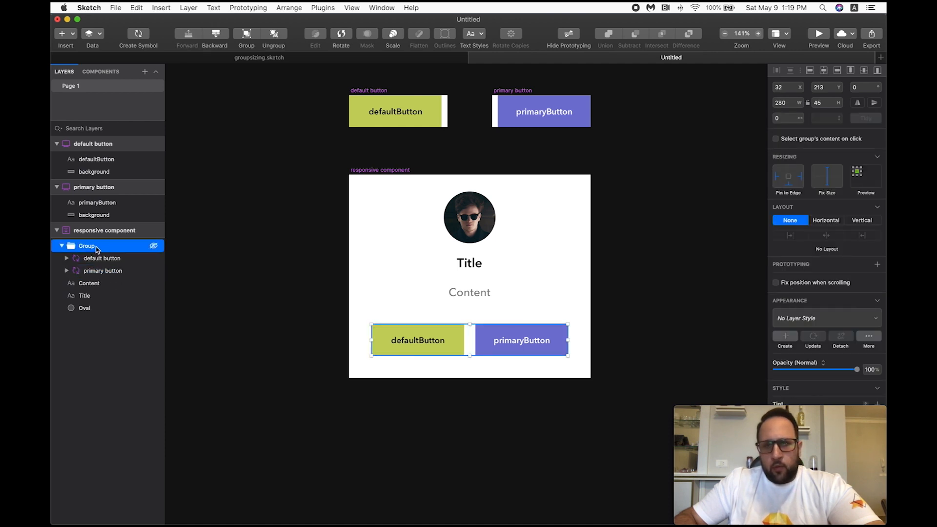
Step: Insert a new instance of the responsive component symbol on the canvas below its master
scroll(309, 232, "down", 5)
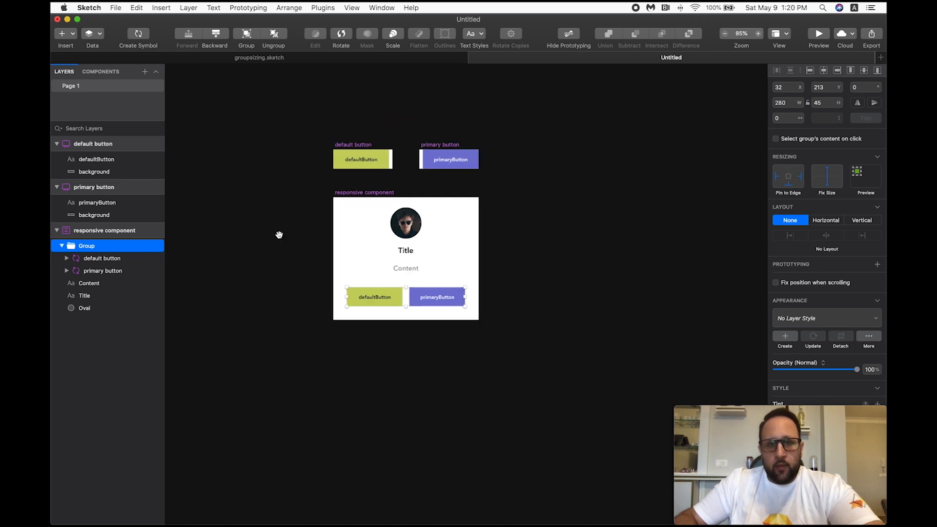
left_click_drag(280, 235, 308, 216)
left_click(290, 209)
left_click(110, 72)
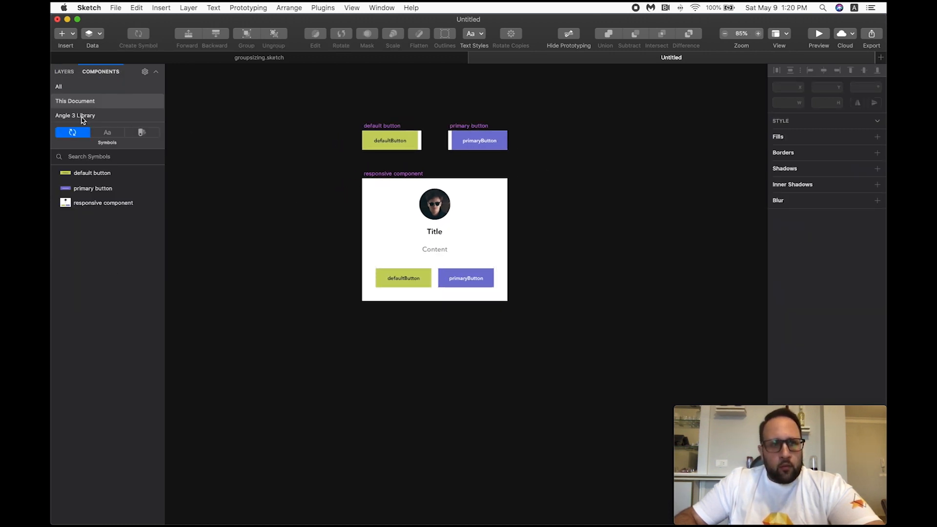
left_click_drag(95, 203, 439, 385)
left_click(527, 350)
Step: Override the new instance's content text with the long paragraph starting "Lorem ipsum dolor sit amet, consectetur adipiscing elit"
scroll(504, 356, "up", 3)
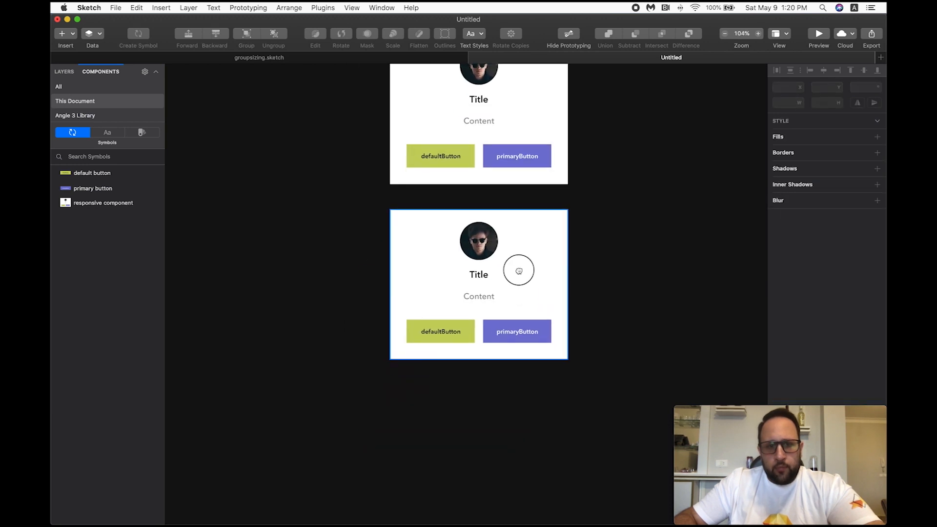
left_click(478, 302)
double_click(477, 294)
type("Lorem ipsum dolor sit amet, consectetur adipiscing elit, sed do eiusmod tempor incididunt ut labore et dolore magna aliqua. In cursus turpis massa tincidunt dui ut ornare lectus sit. Ac auctor augue mauris augue neque gravida in fermentum. Fringilla urna porttitor rhoncus dolor. Odio facilisis mauris sit amet massa vitae tortor condimentum. Nullam vehicula ipsum a arcu cursus vitae congue mauris rhoncus. Morbi leo urna molestie at elementum eu facilisis sed. A iaculis at erat pellentesque adipiscing commodo. Augue lacus viverra vitae congue eu consequat ac felis donec. Tortor at risus viverra adipiscing at in tellus.")
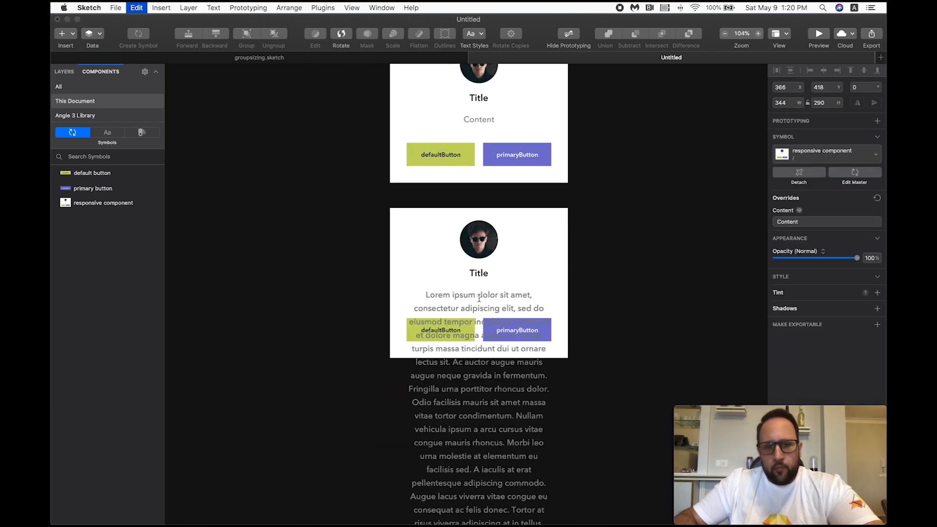
left_click(609, 285)
scroll(382, 246, "up", 3)
scroll(371, 258, "down", 5)
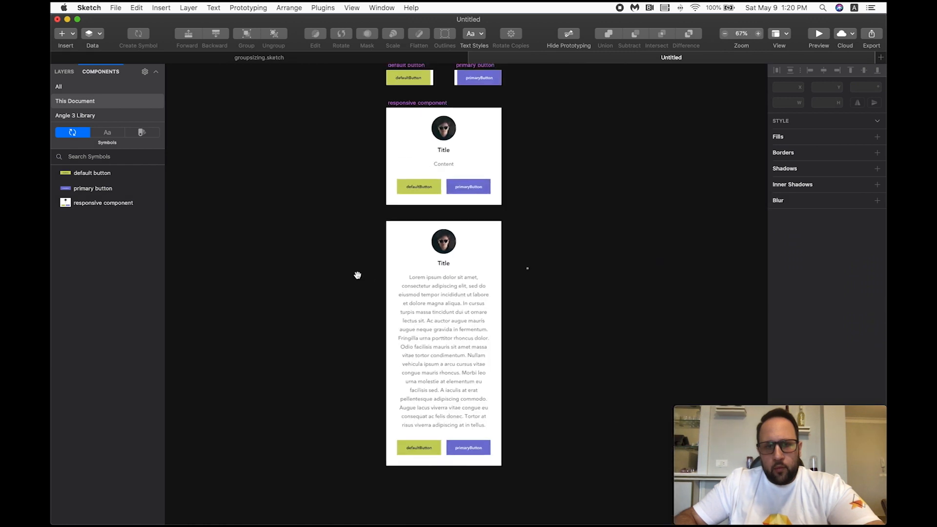
Step: Widen the responsive component instance to about 1126 px and shrink its height to fit the content
scroll(360, 276, "down", 2)
scroll(428, 330, "up", 3)
left_click_drag(317, 251, 355, 237)
left_click(421, 243)
left_click_drag(538, 296, 709, 297)
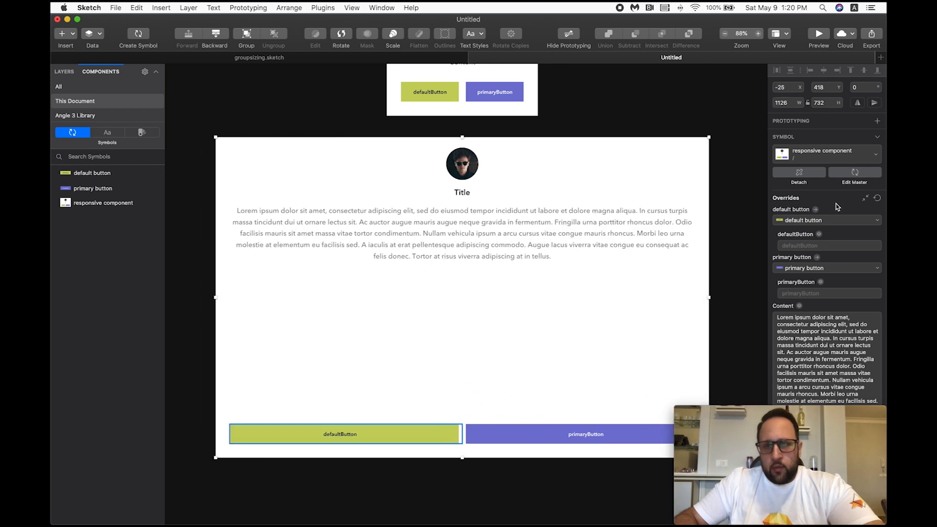
left_click(867, 200)
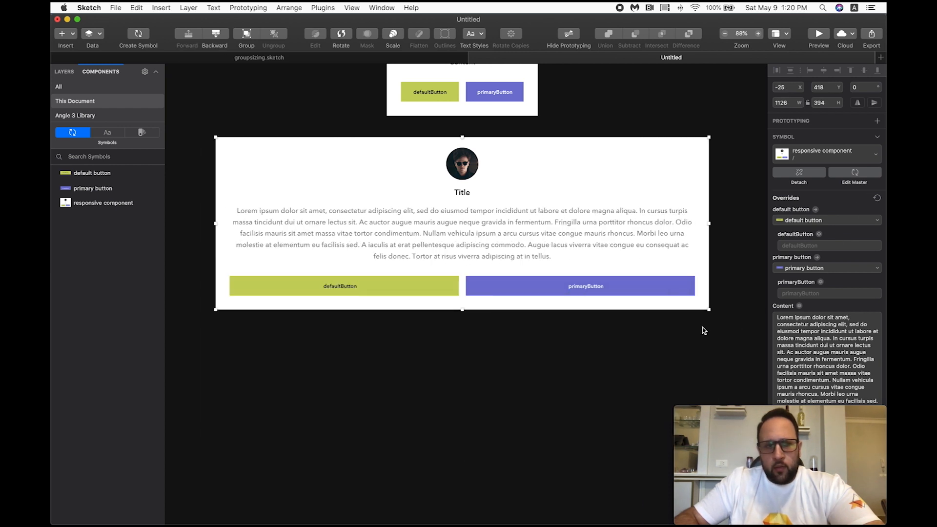
left_click(692, 350)
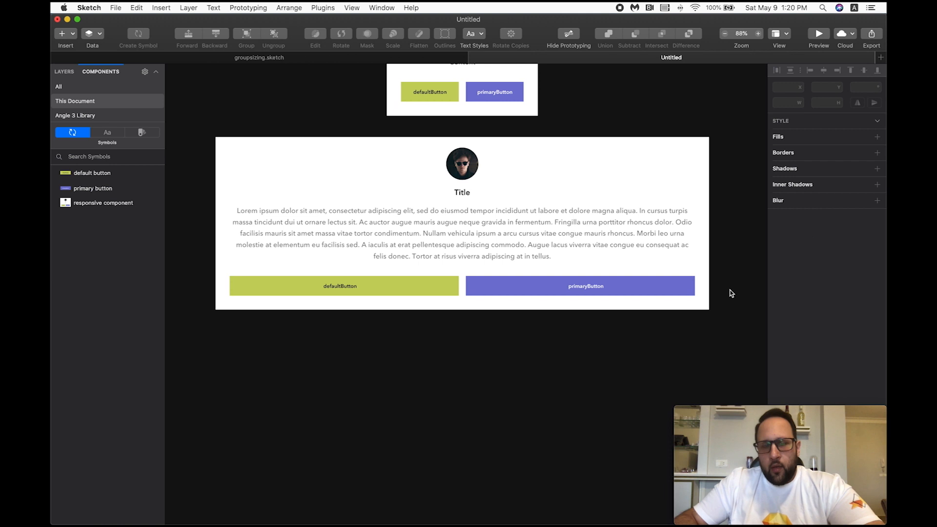
Step: Switch to Safari and review the Facebook Sketch group post asking for fixed spacing between modal buttons
key("super+Tab")
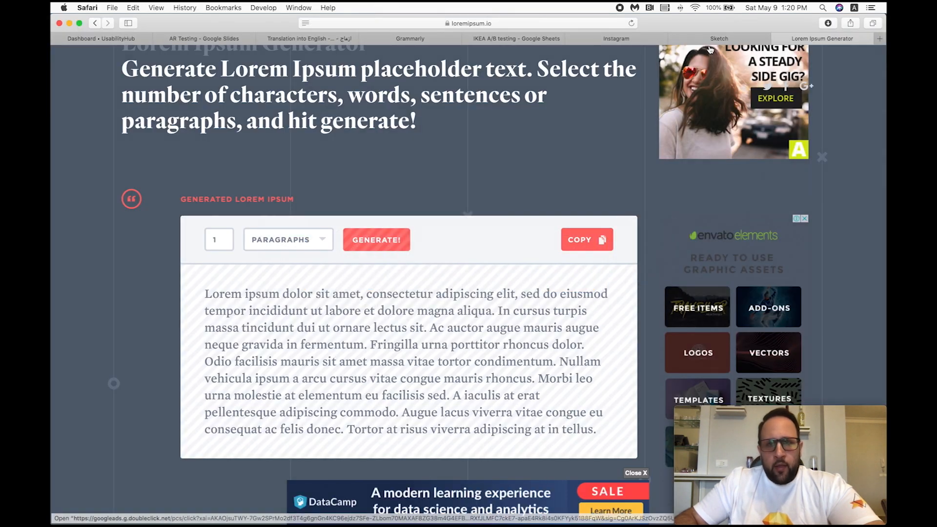
left_click(715, 40)
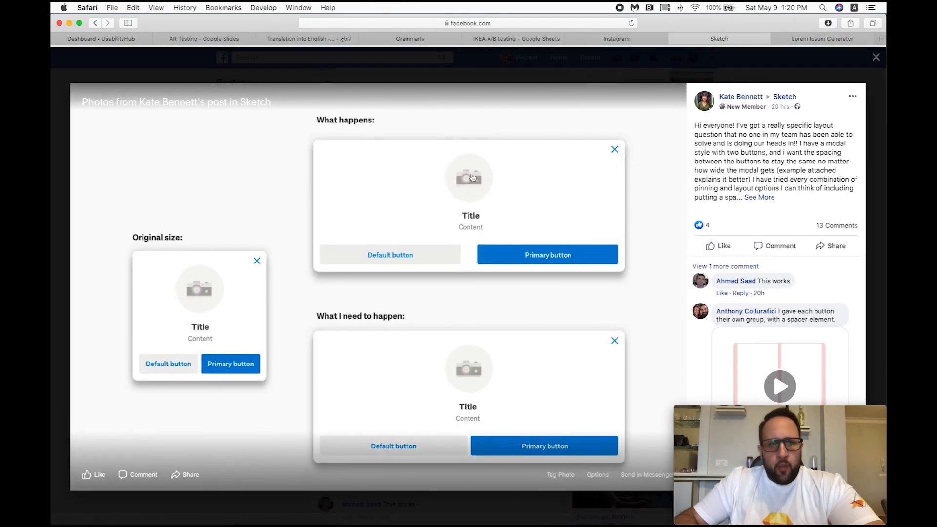
left_click(876, 55)
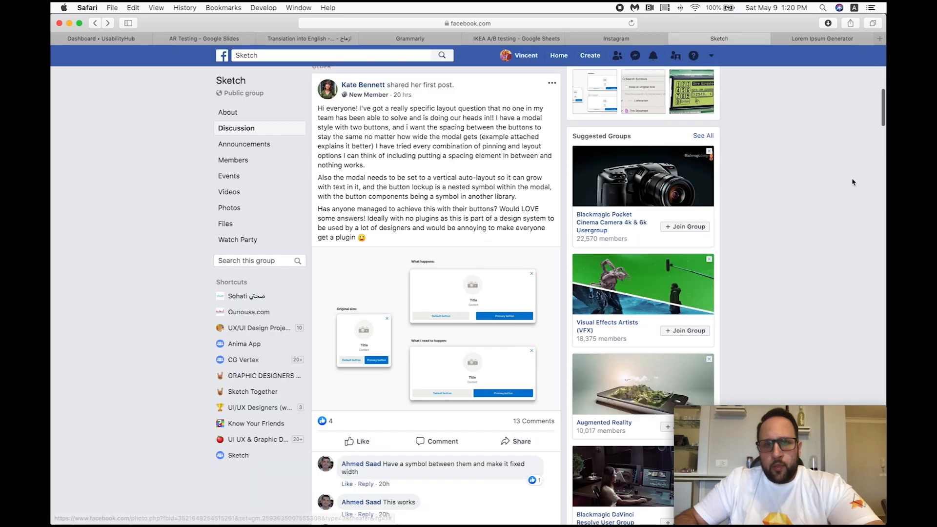
scroll(752, 186, "up", 2)
scroll(751, 184, "down", 2)
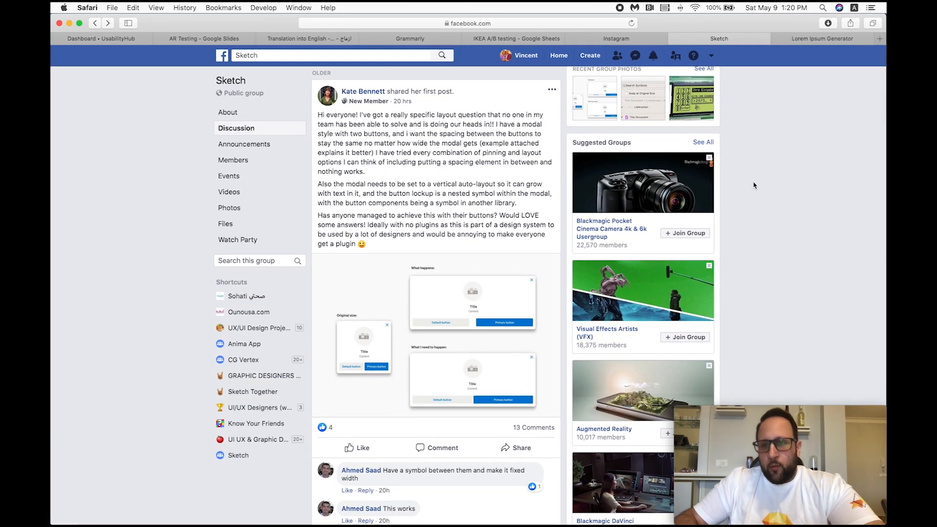
mouse_move(771, 420)
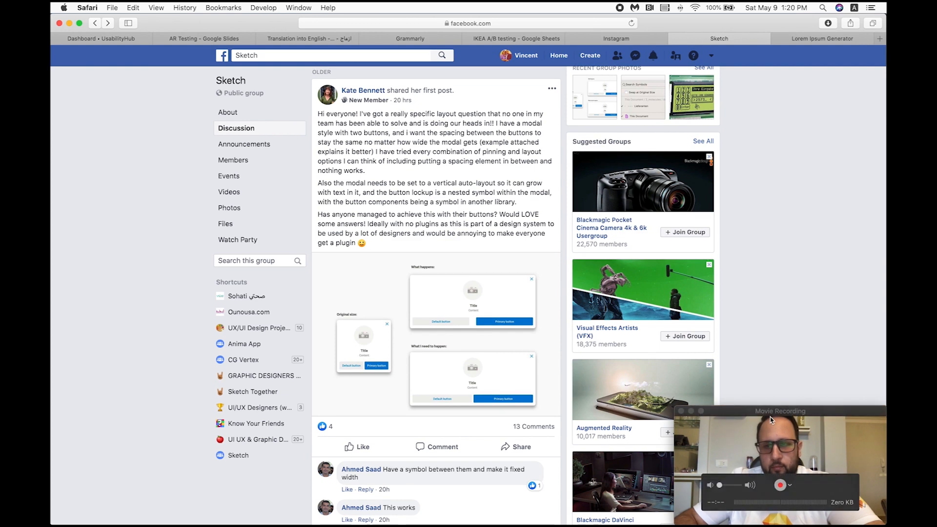